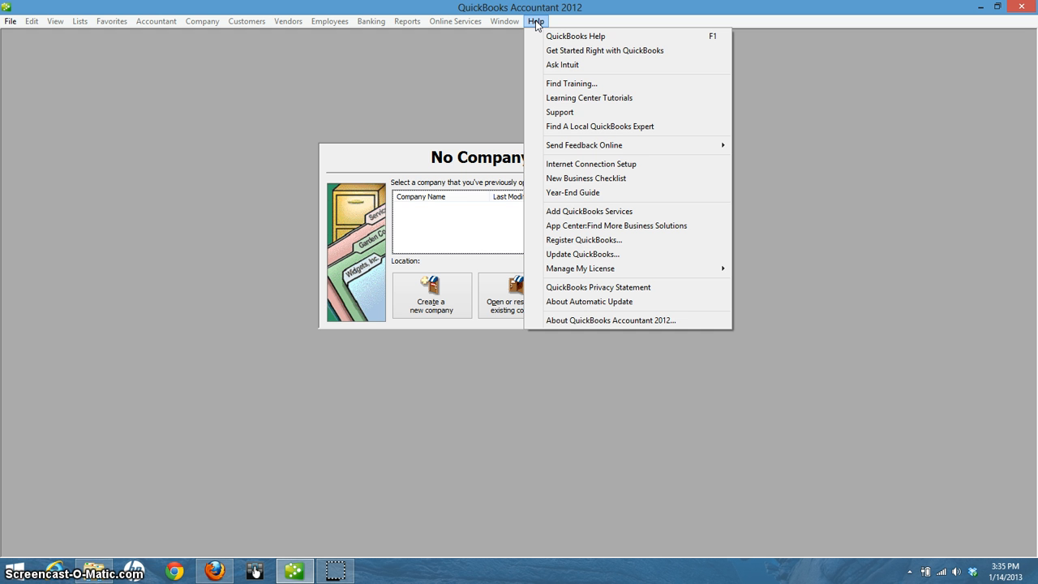
Start registration of the 30-day student trial via Help > Register QuickBooks and choose Register
click(580, 240)
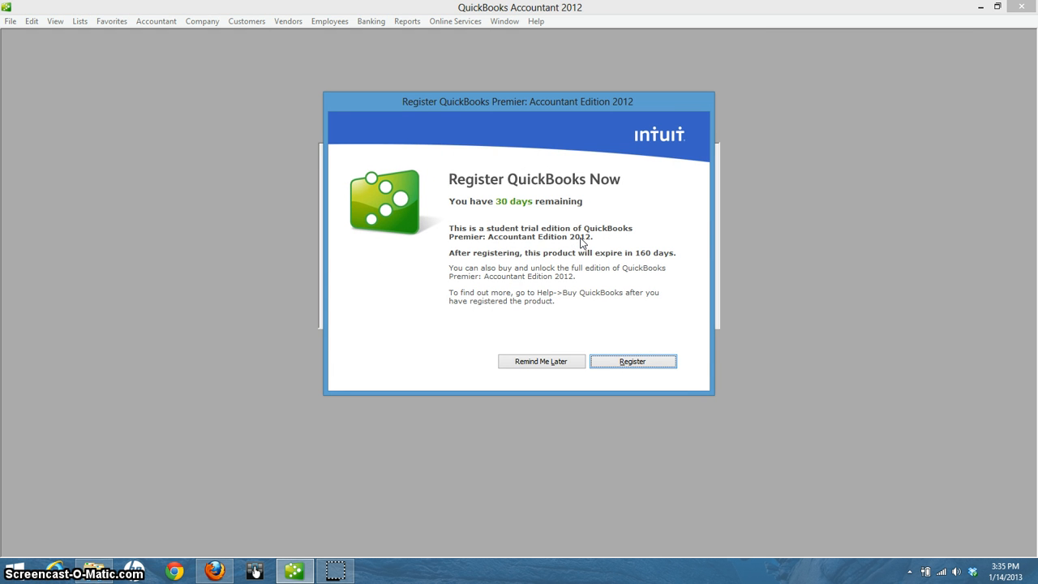
click(614, 357)
click(626, 368)
Choose to register now and enter the account e-mail address on the Create Login page
click(633, 364)
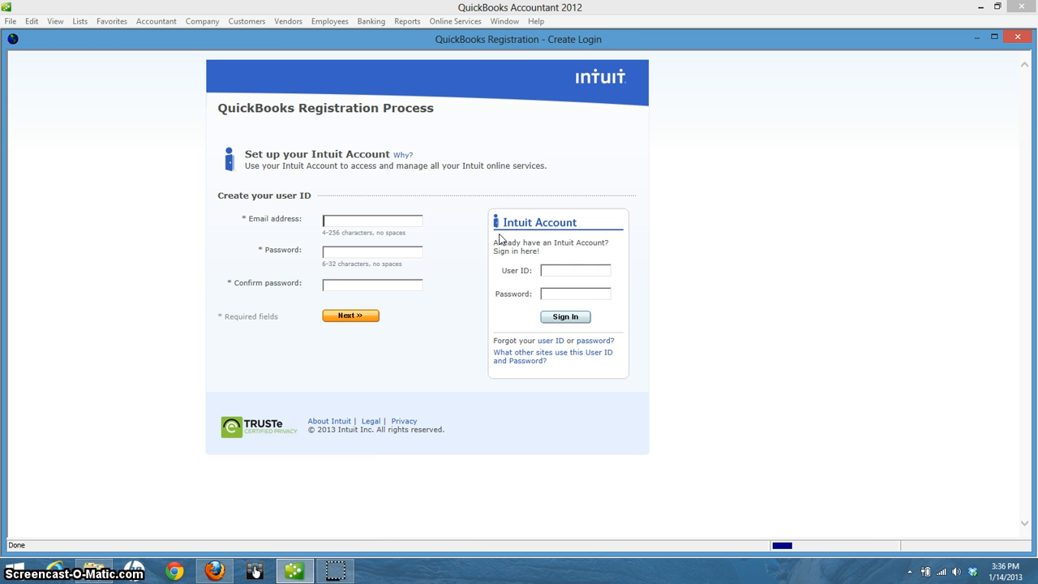
click(399, 226)
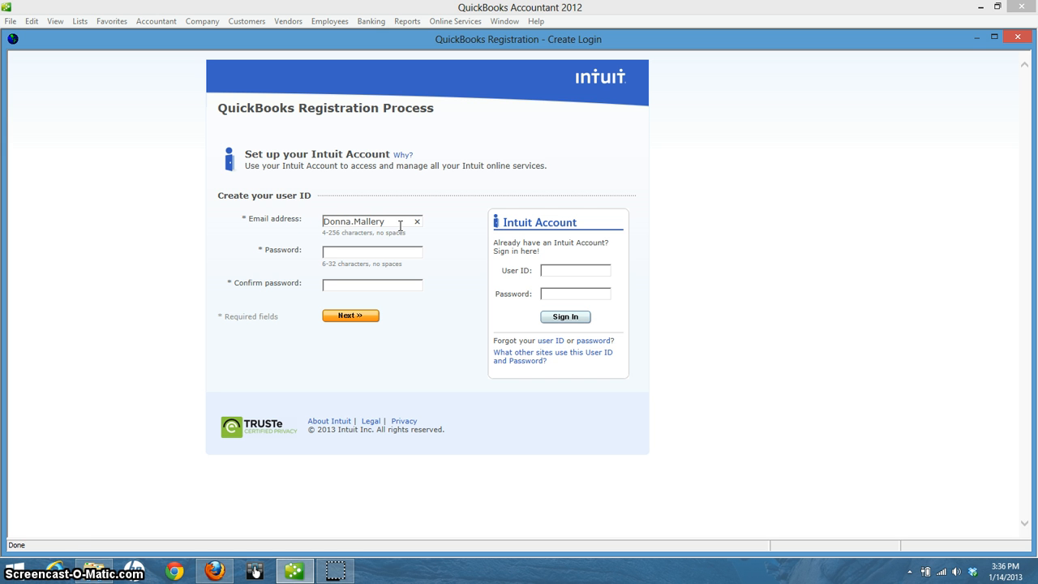
key(Tab)
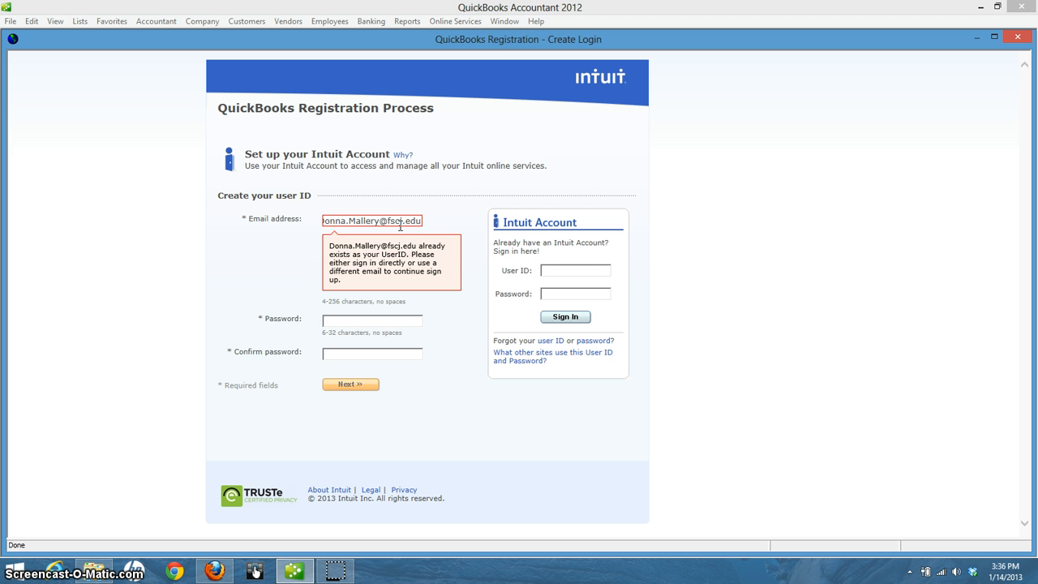
Sign in to the existing Intuit account with its user ID and password
click(566, 268)
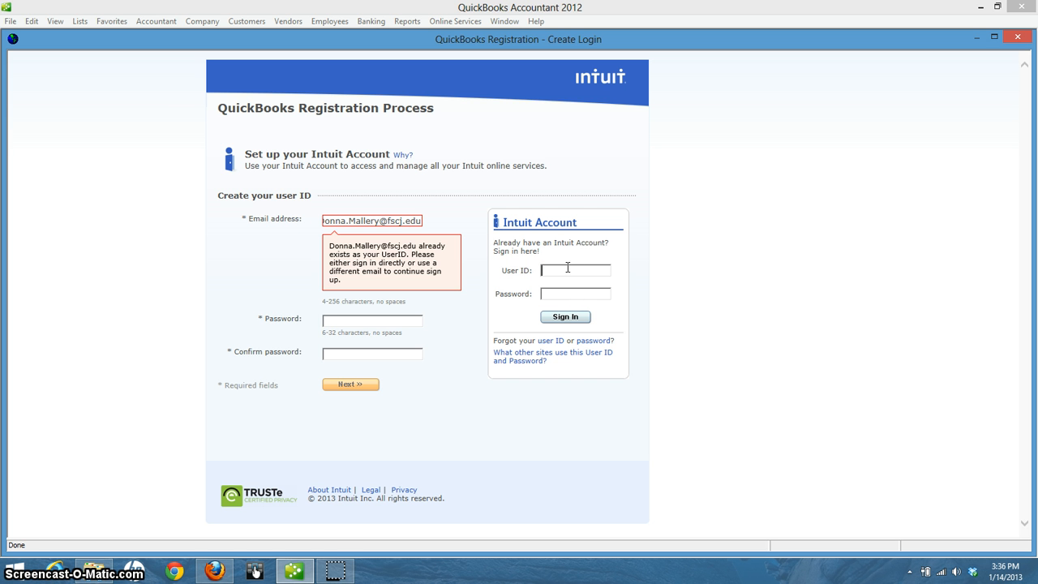
key(Tab)
key(Return)
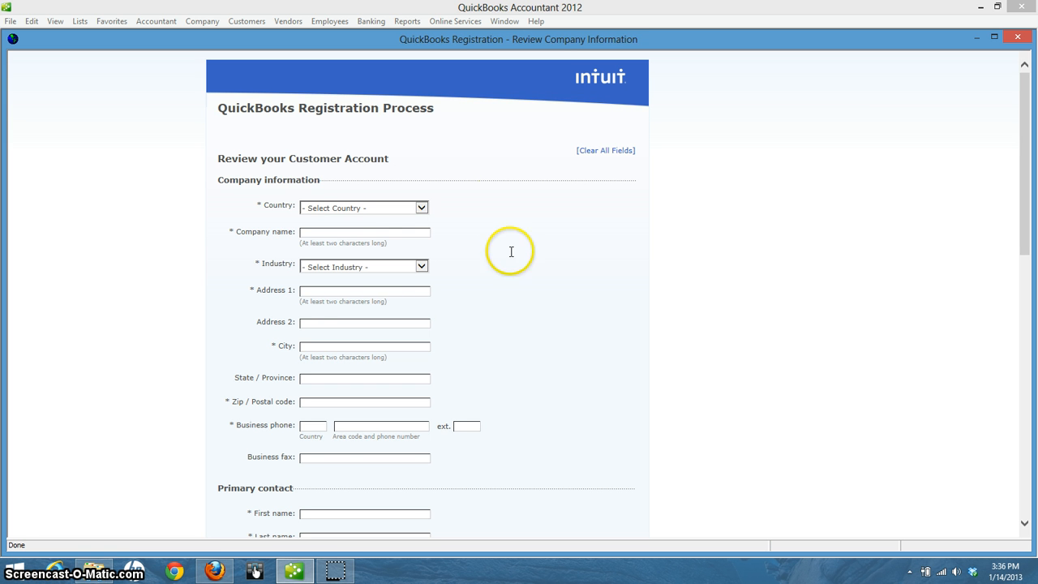
Set country to United States, company name to 'FSCI-Kent Campus', and industry to Accounting
click(422, 208)
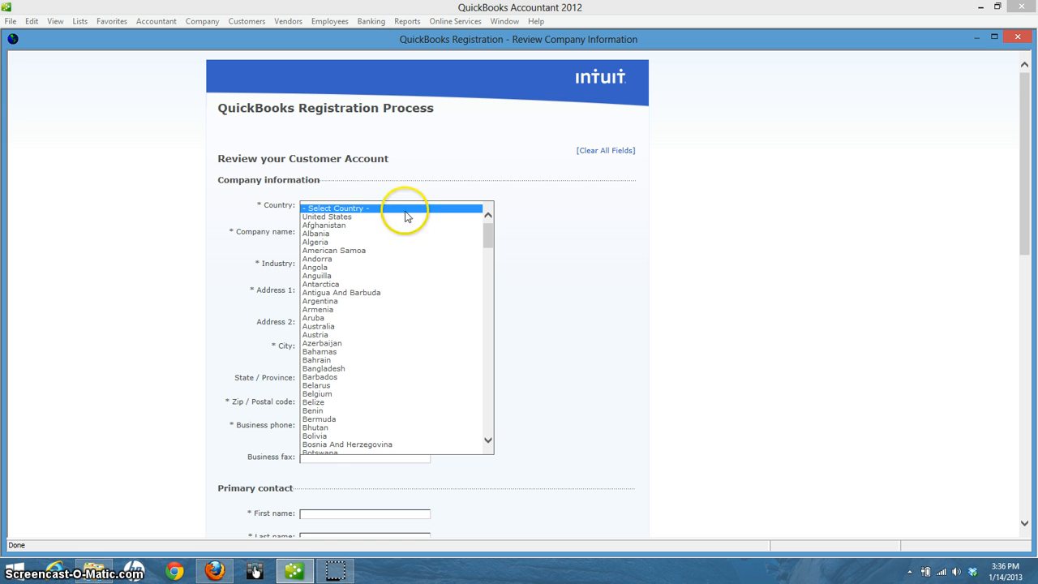
click(343, 217)
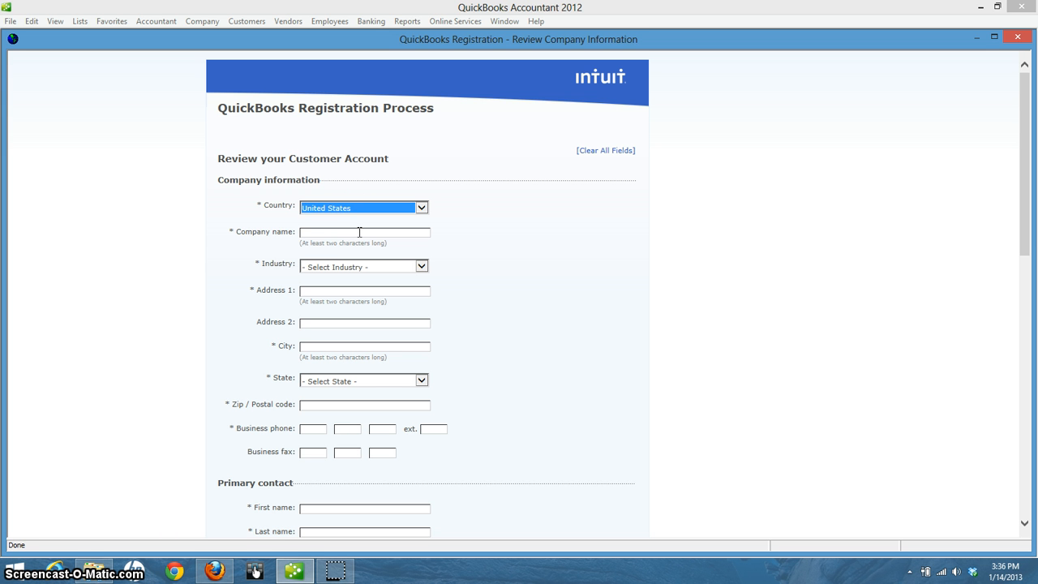
click(359, 233)
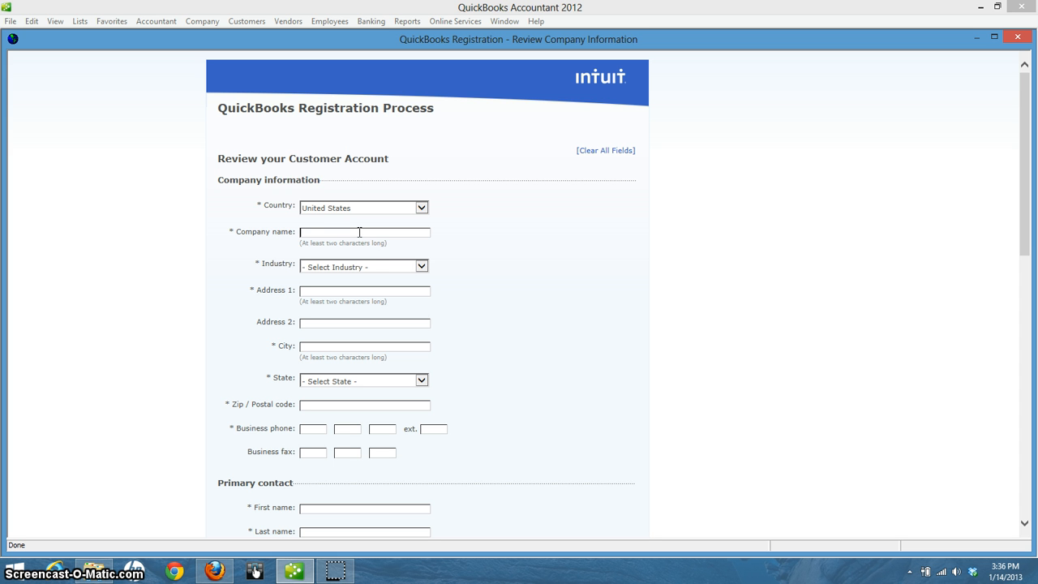
text(FSCI)
text(-Ke)
text(nt Campus)
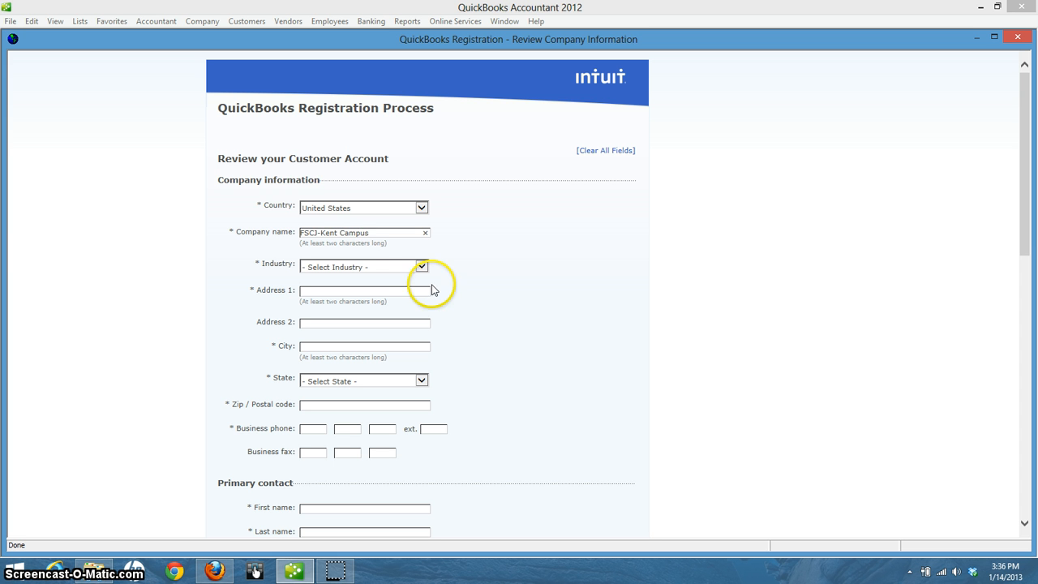
click(422, 267)
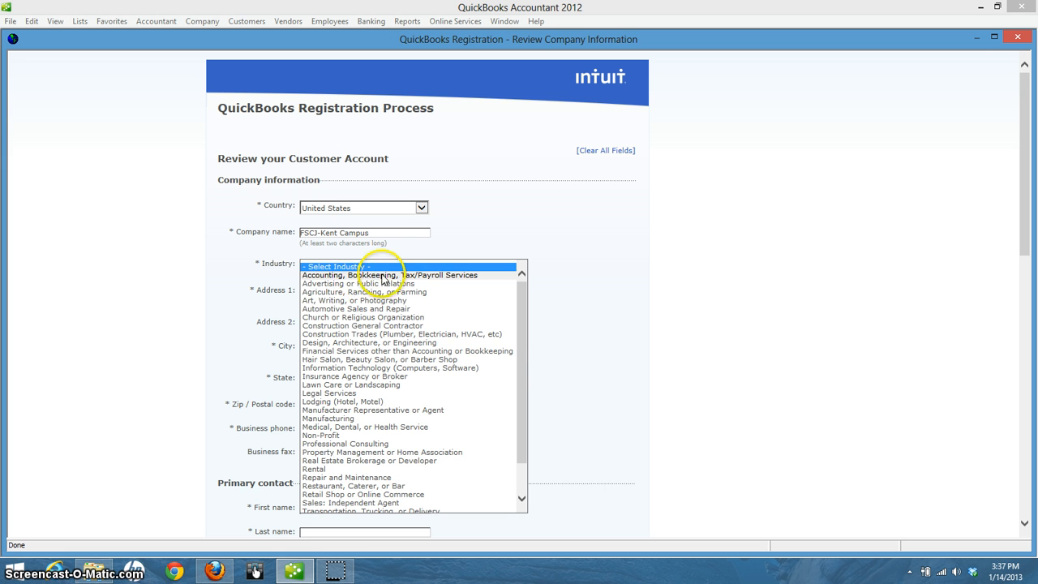
drag(528, 368, 542, 322)
click(344, 273)
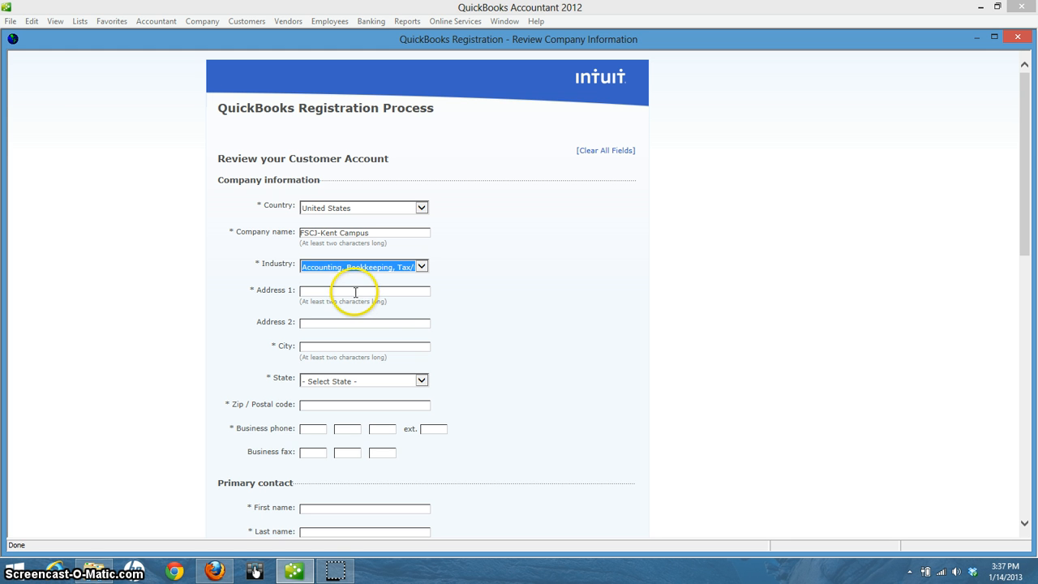
Fill in the company's street address, city, state FL, ZIP code and business phone
click(355, 292)
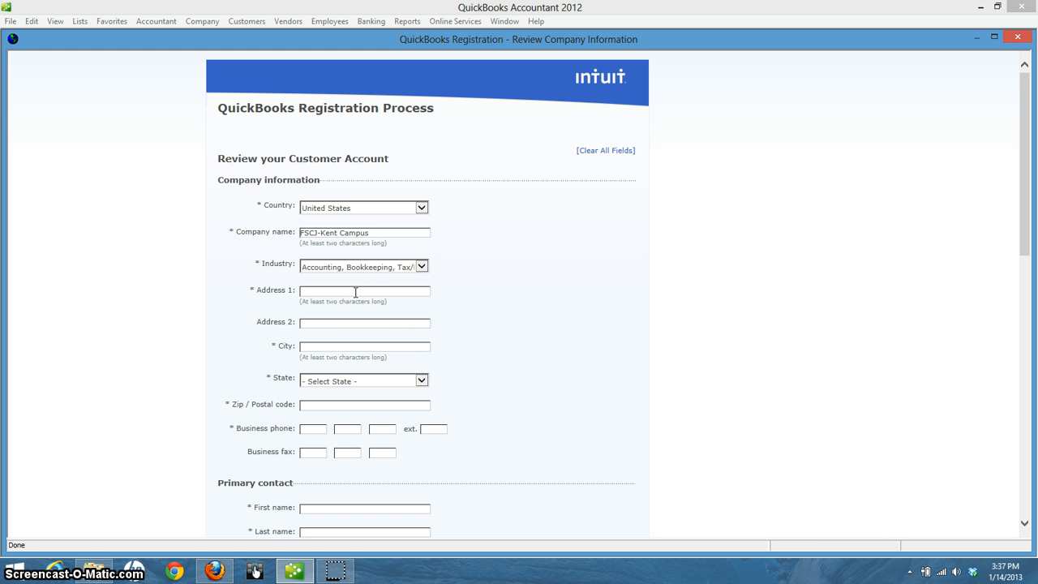
text(3939 Roosevelt Blvd)
key(Tab)
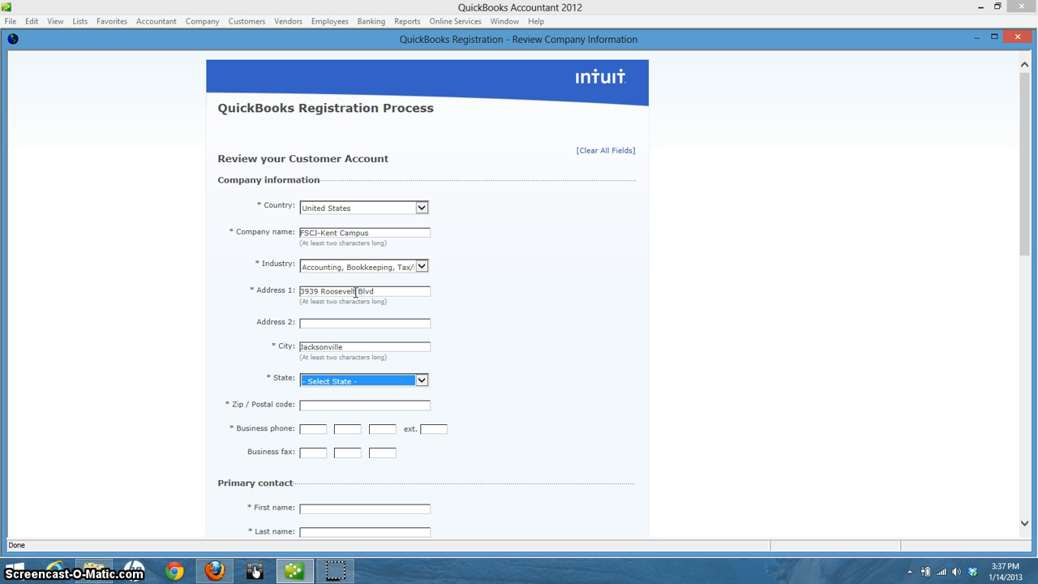
key(f)
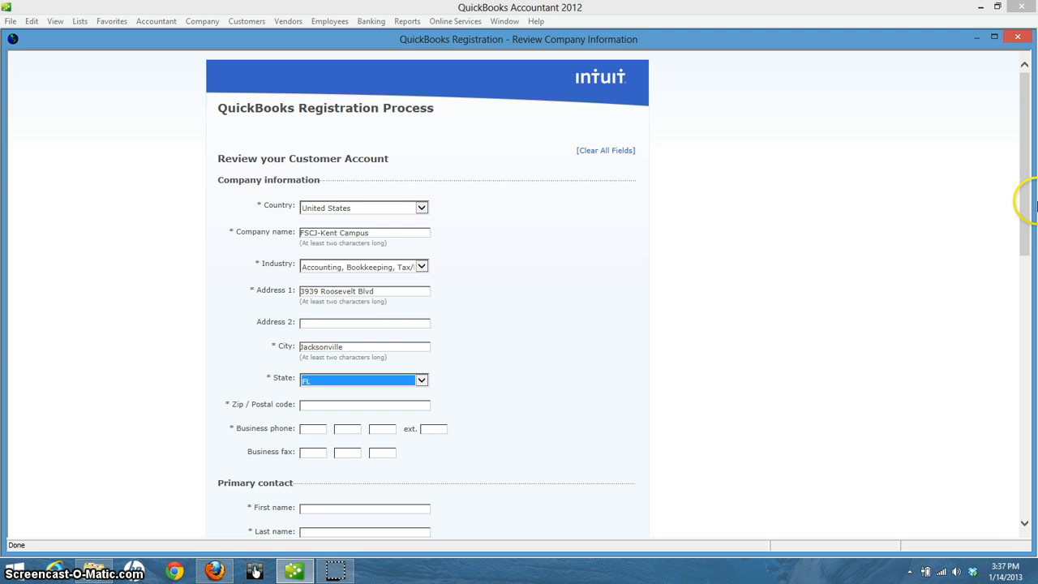
drag(1029, 207, 1036, 209)
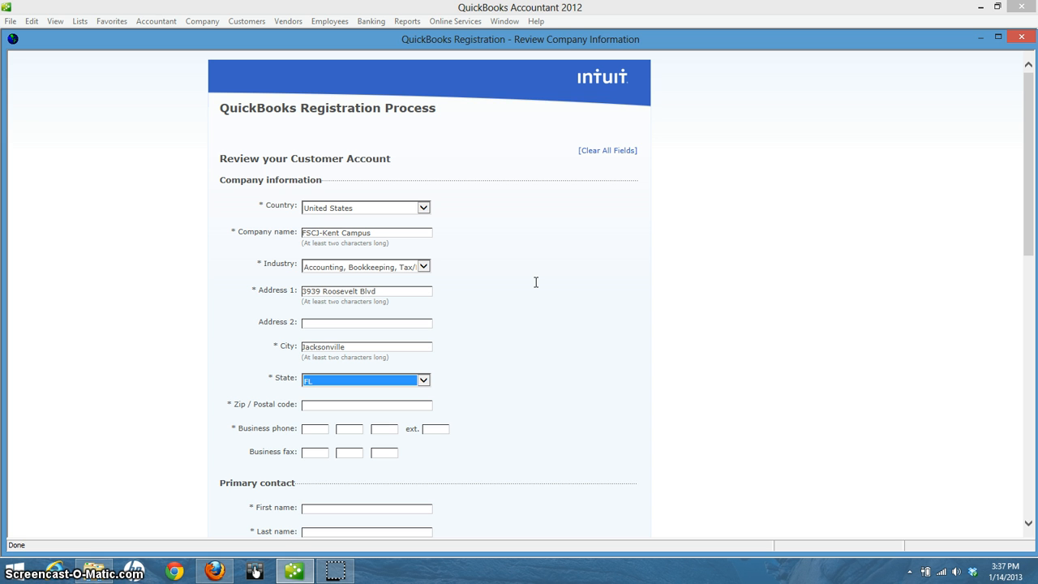
click(374, 404)
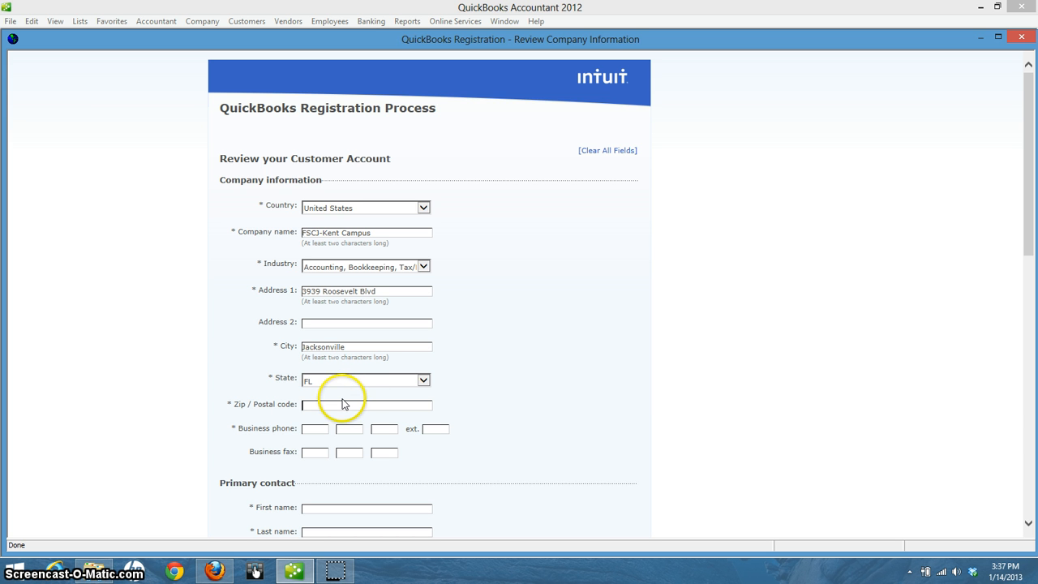
text(32205)
click(317, 428)
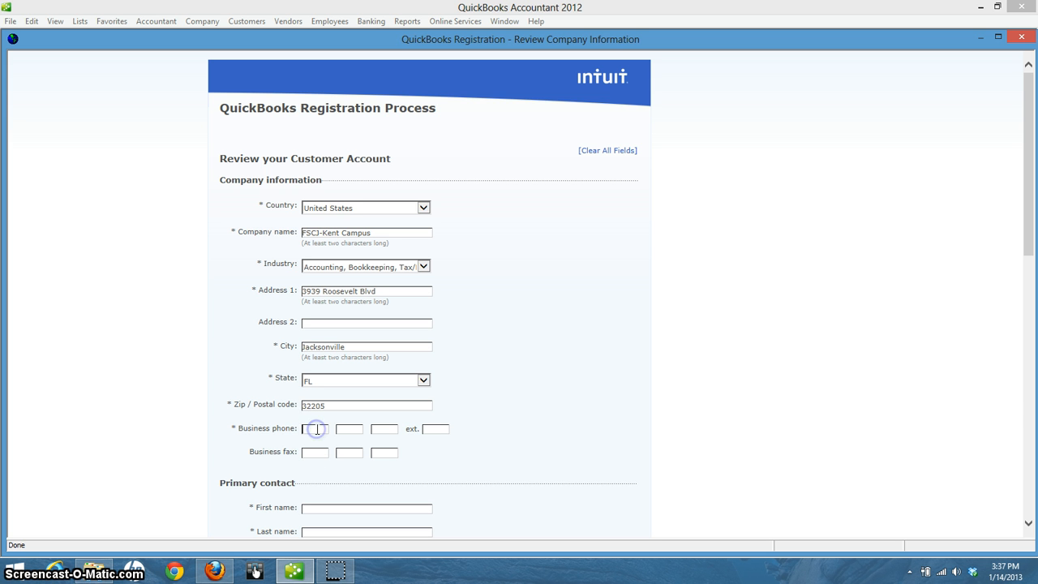
text(904)
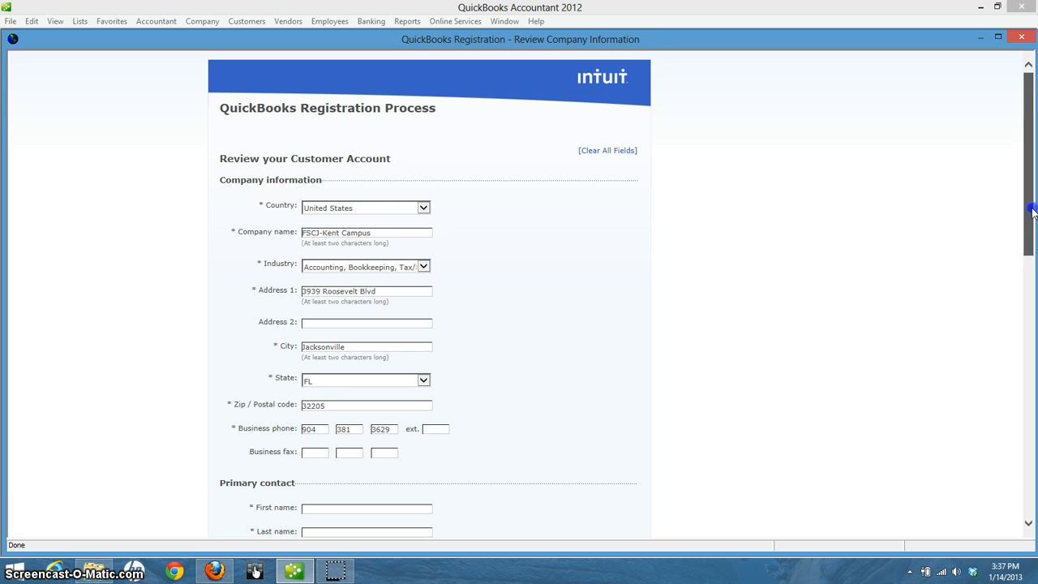
Fill in the primary contact's first and last name, work phone and e-mail address
drag(1029, 207, 1031, 284)
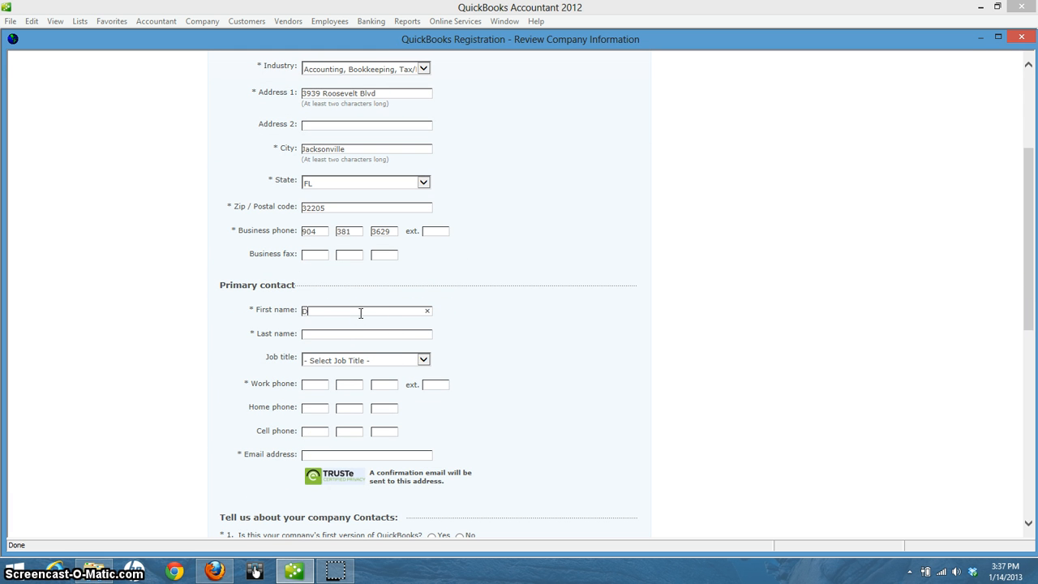
text(a)
key(Tab)
text(Malle)
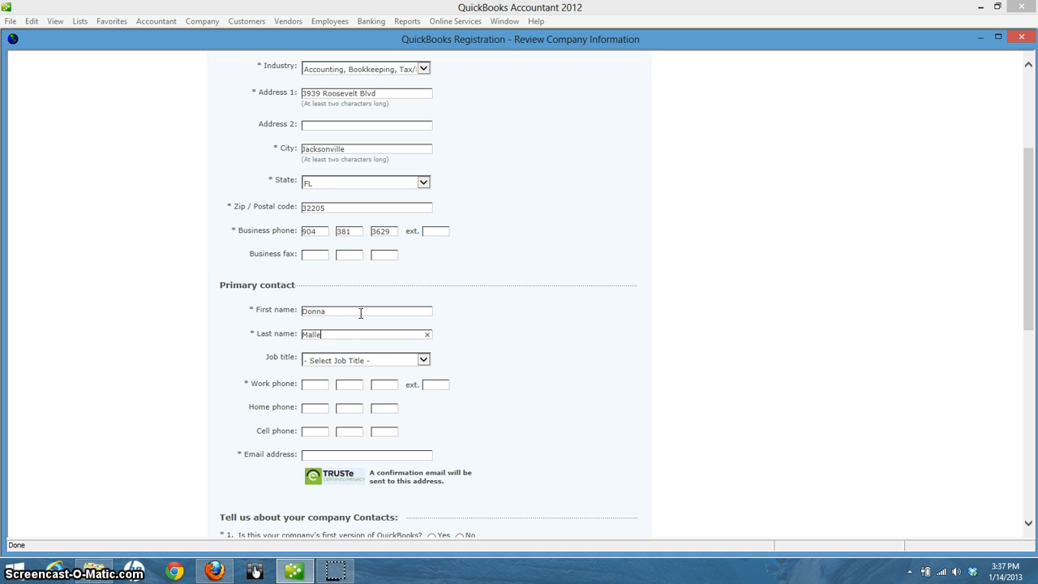
text(ry)
click(313, 382)
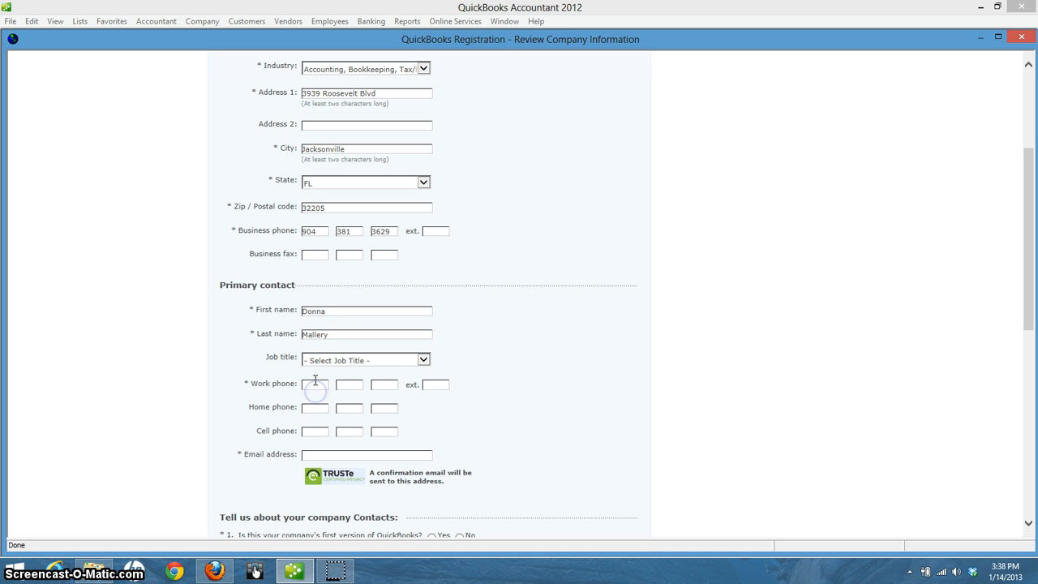
text(904)
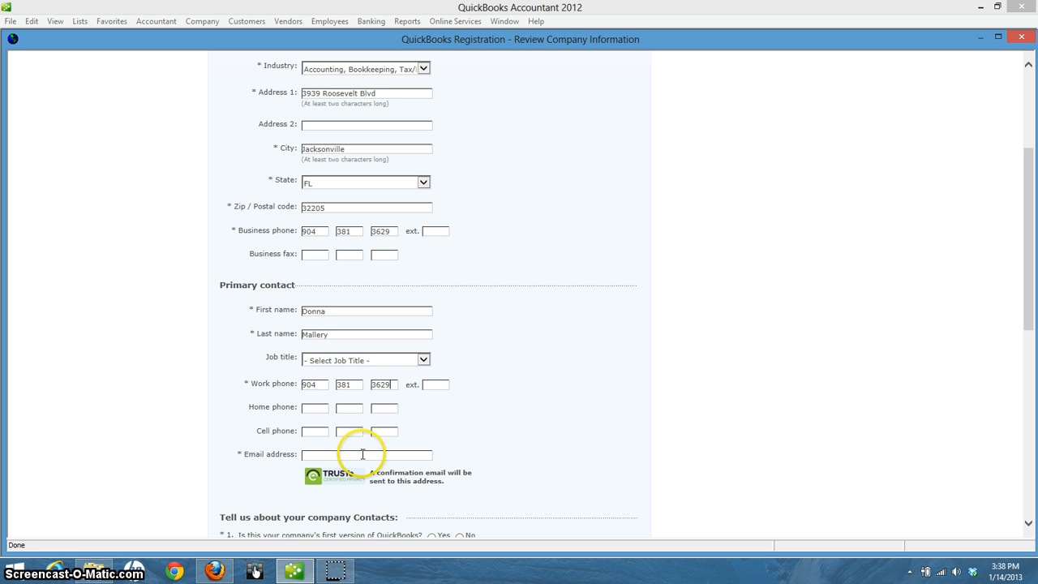
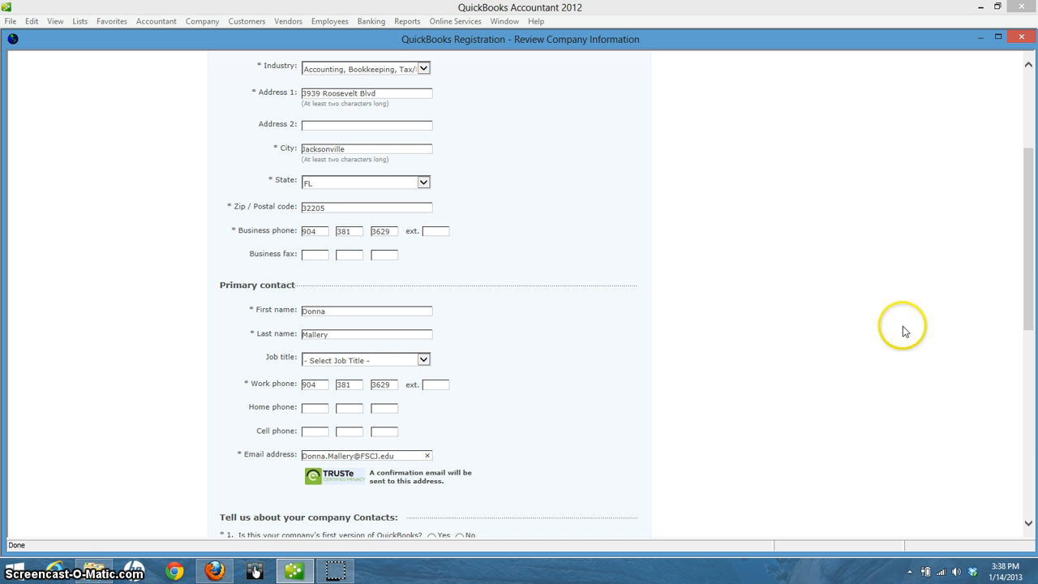
drag(1028, 280, 1033, 407)
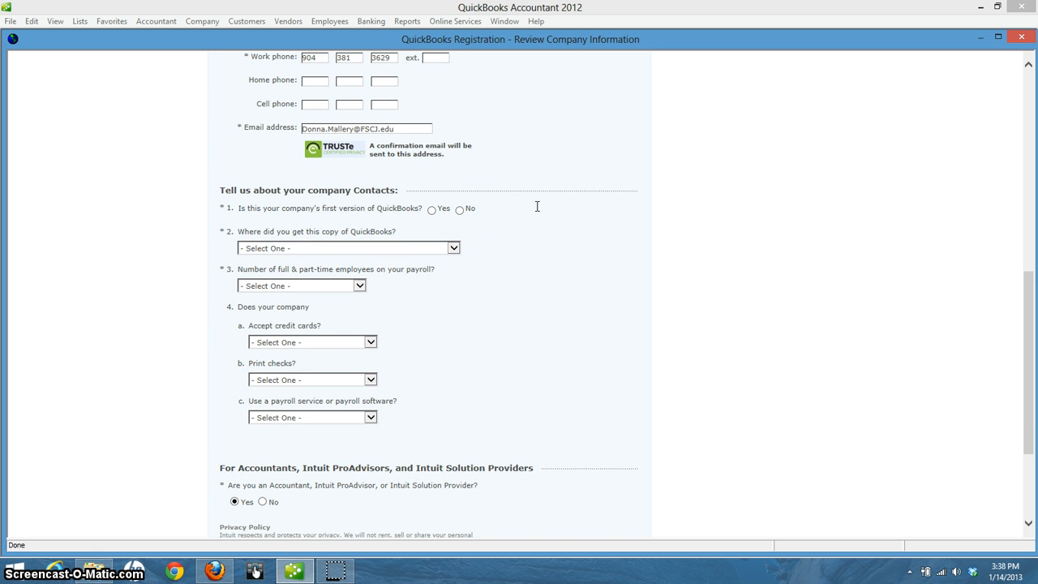
Answer Yes to first version, Other as source, 'None, just myself' employees, No credit cards
click(432, 210)
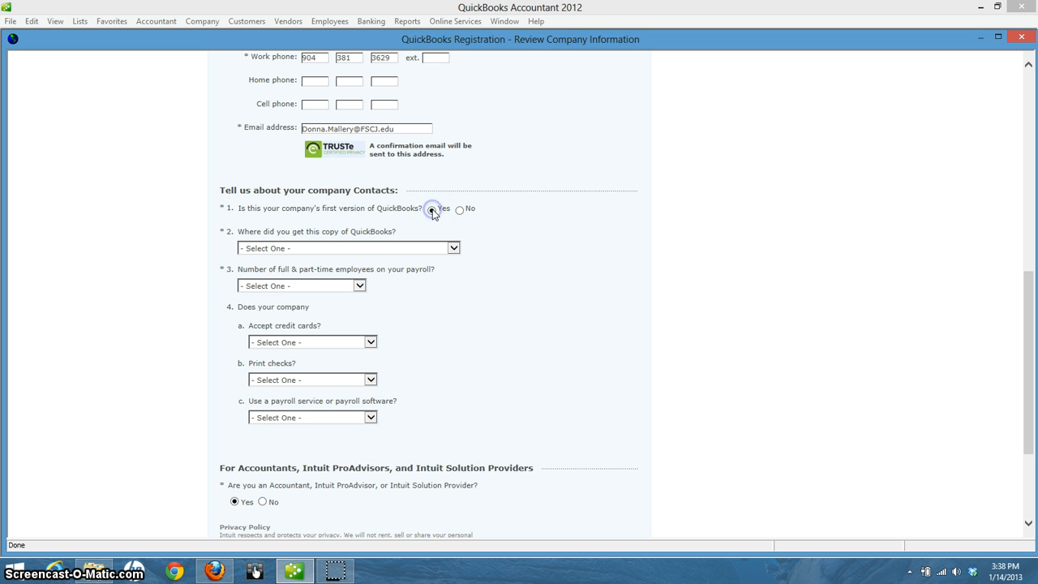
click(454, 248)
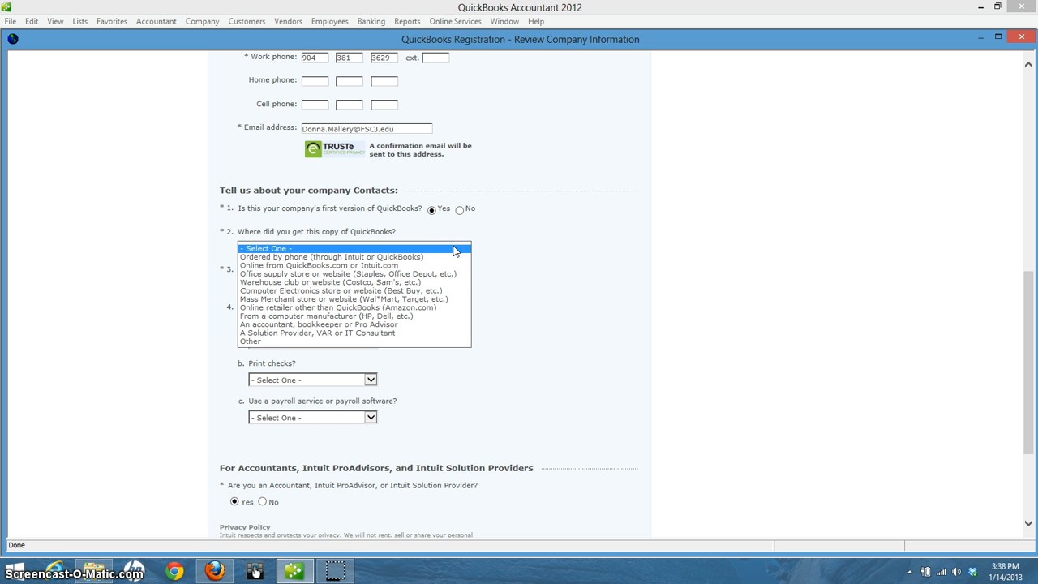
click(262, 341)
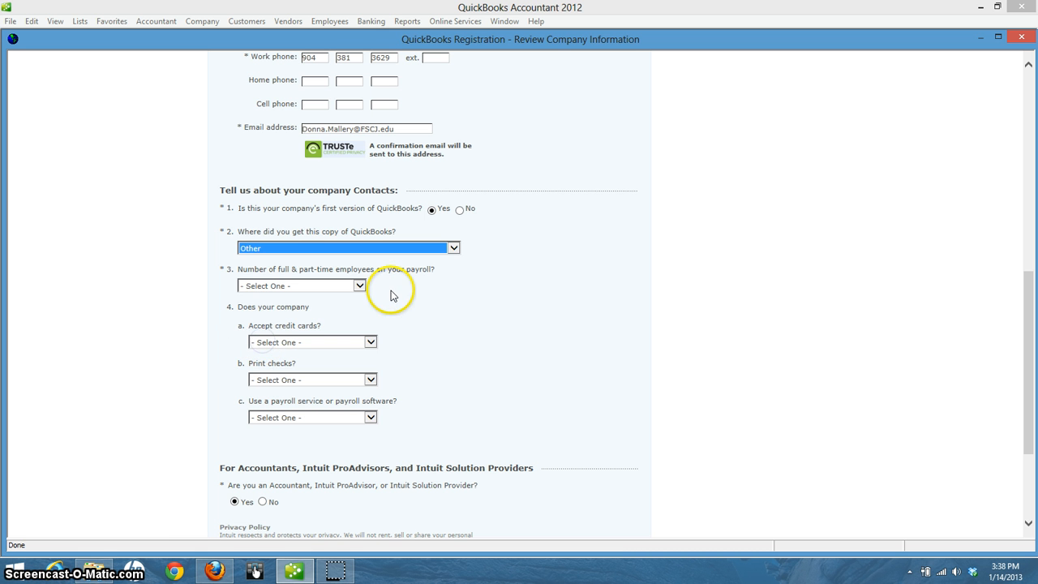
click(360, 288)
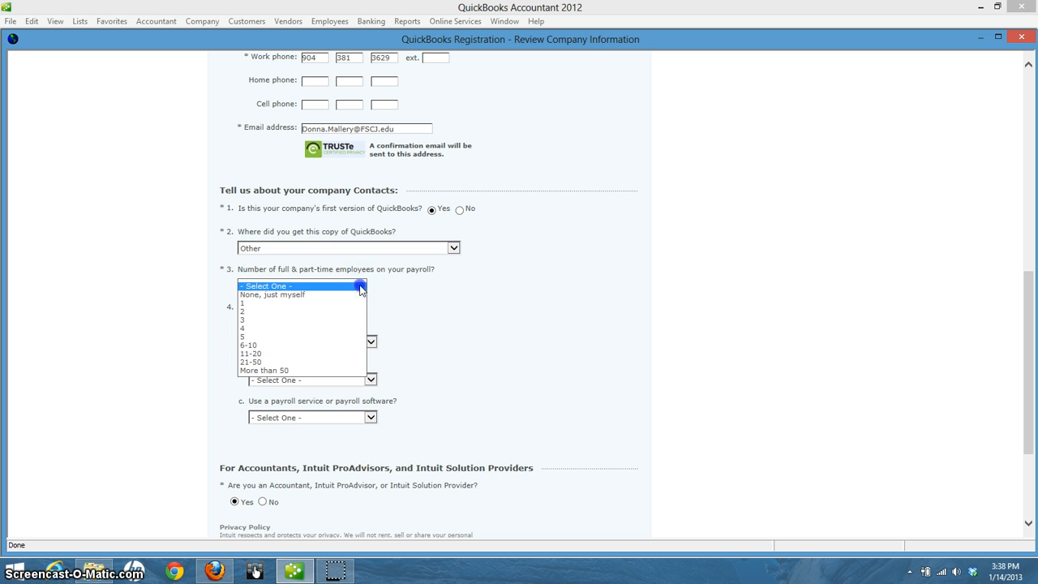
click(290, 294)
click(370, 342)
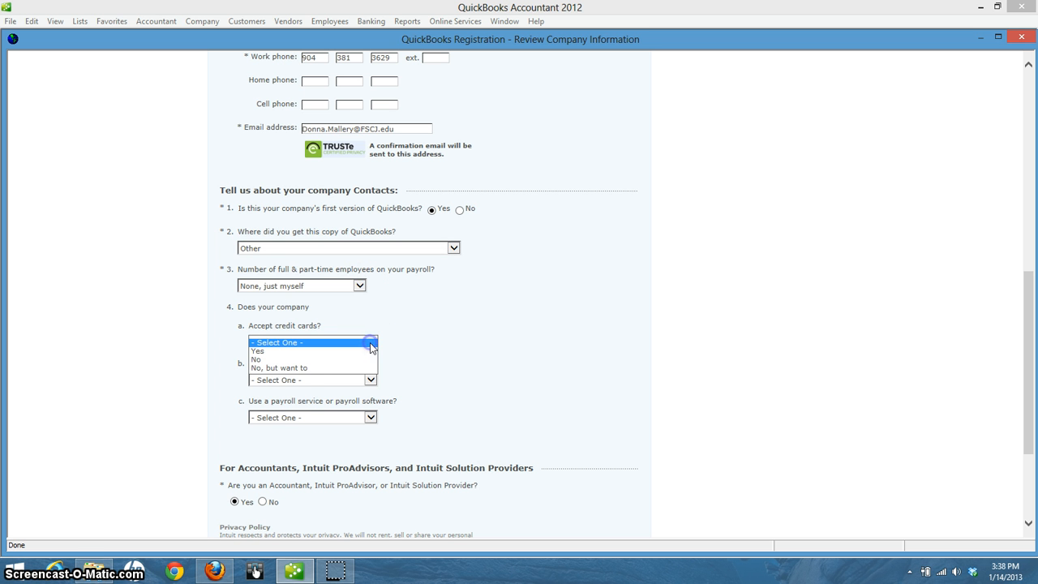
click(301, 359)
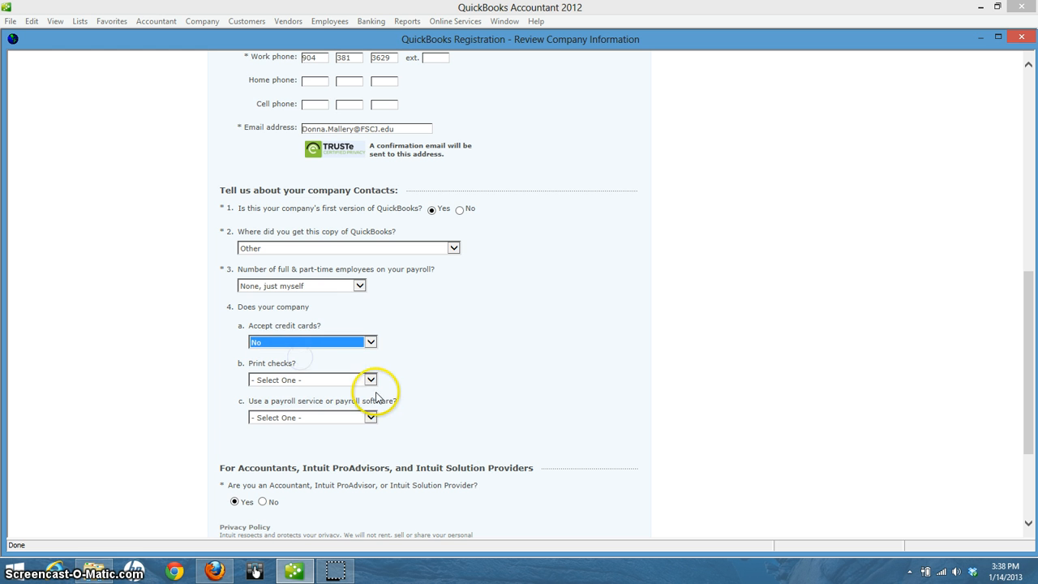
Answer No to printing checks, using a payroll service, and being an accountant or ProAdvisor
click(373, 381)
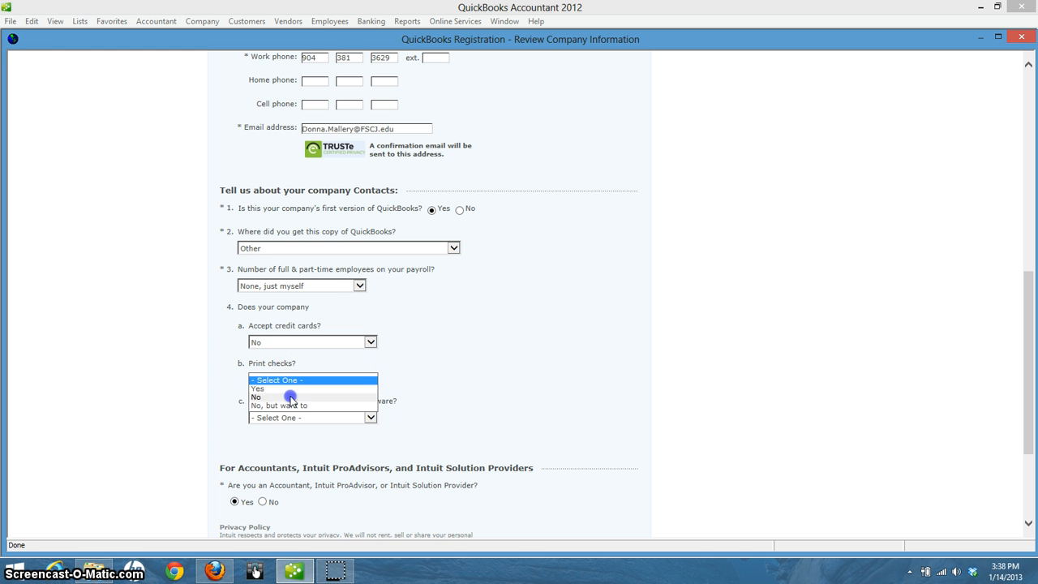
click(290, 397)
click(370, 418)
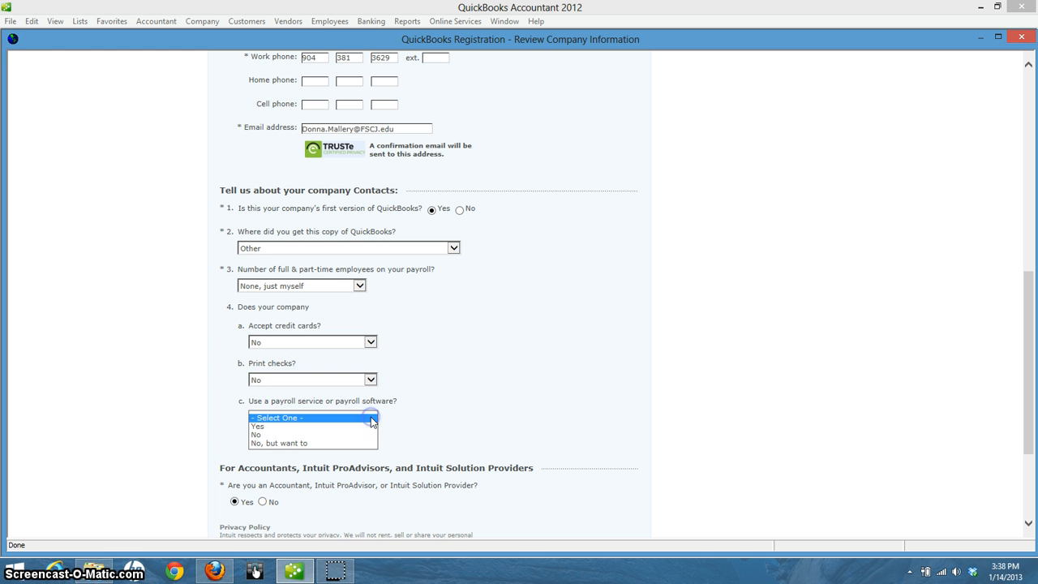
click(308, 440)
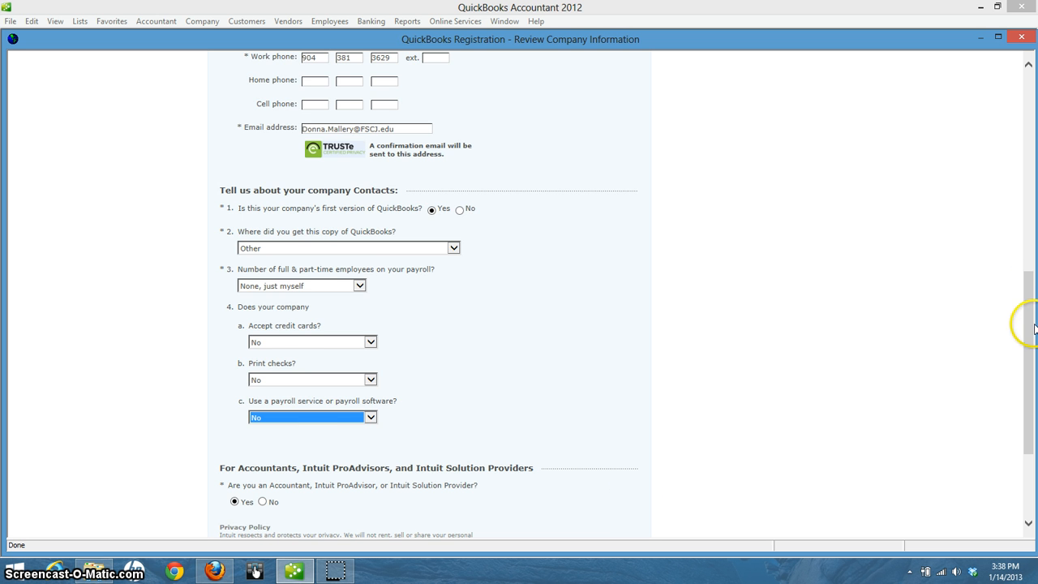
drag(1026, 318, 1033, 386)
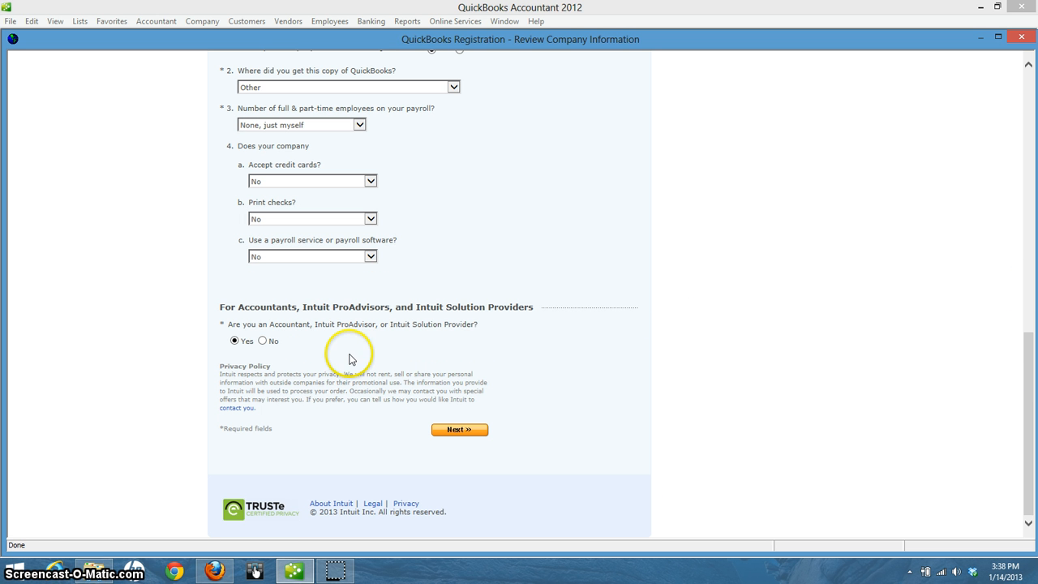
click(262, 342)
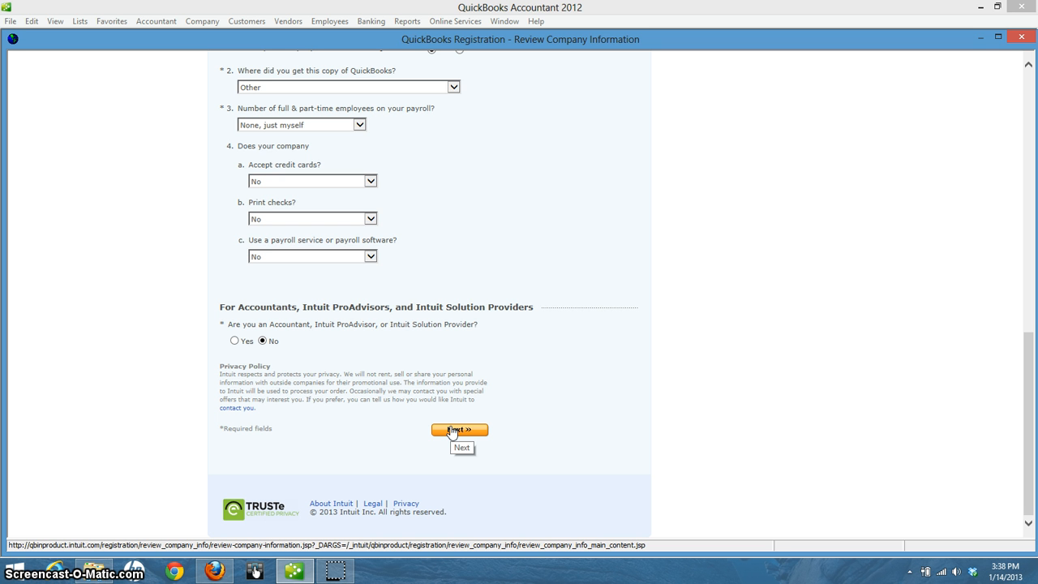
Submit the company information and scroll through the registration confirmation page
click(454, 432)
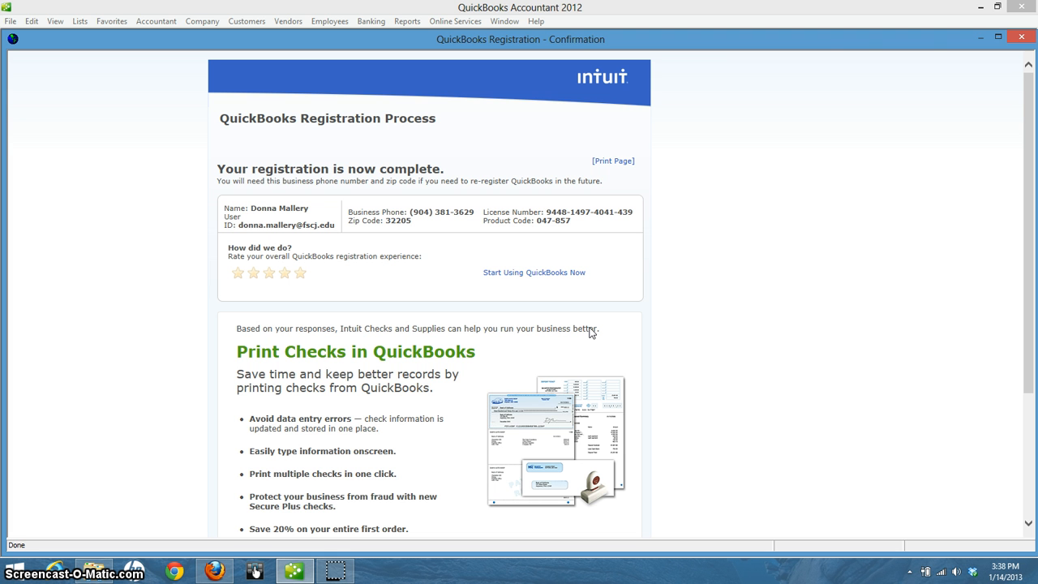
drag(1027, 86, 1033, 130)
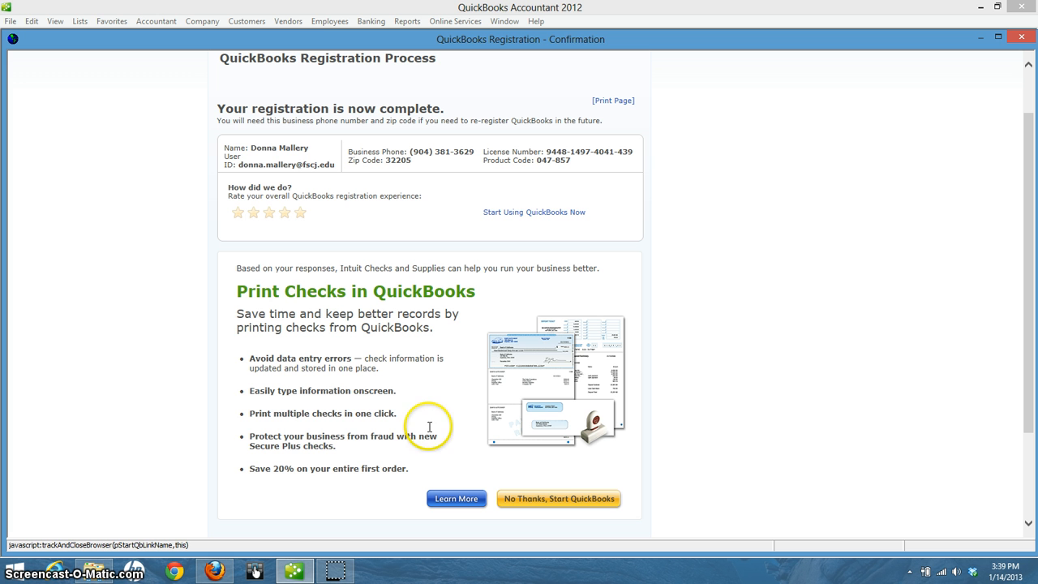
Choose 'No Thanks, Start QuickBooks' to skip the Print Checks offer
click(570, 498)
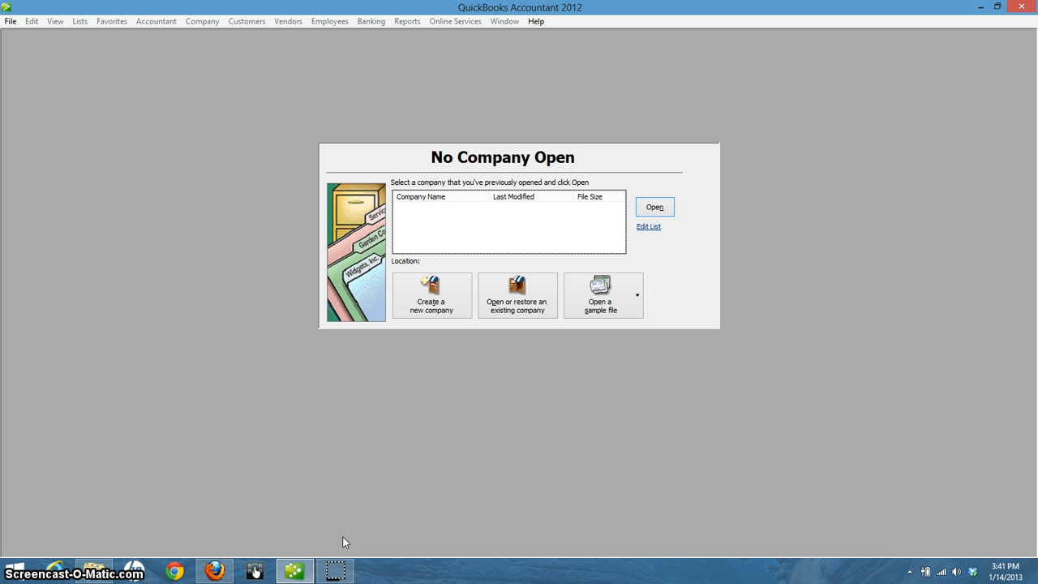
Browse File Explorer to the DVD RW Drive (E:) Kay14e_SCD disc
click(93, 571)
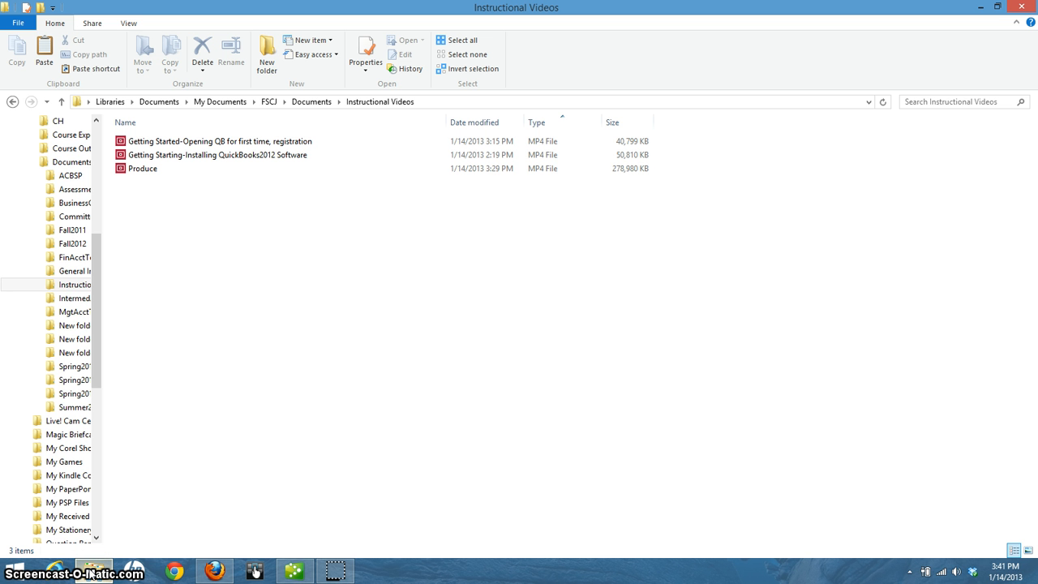
drag(100, 285, 103, 442)
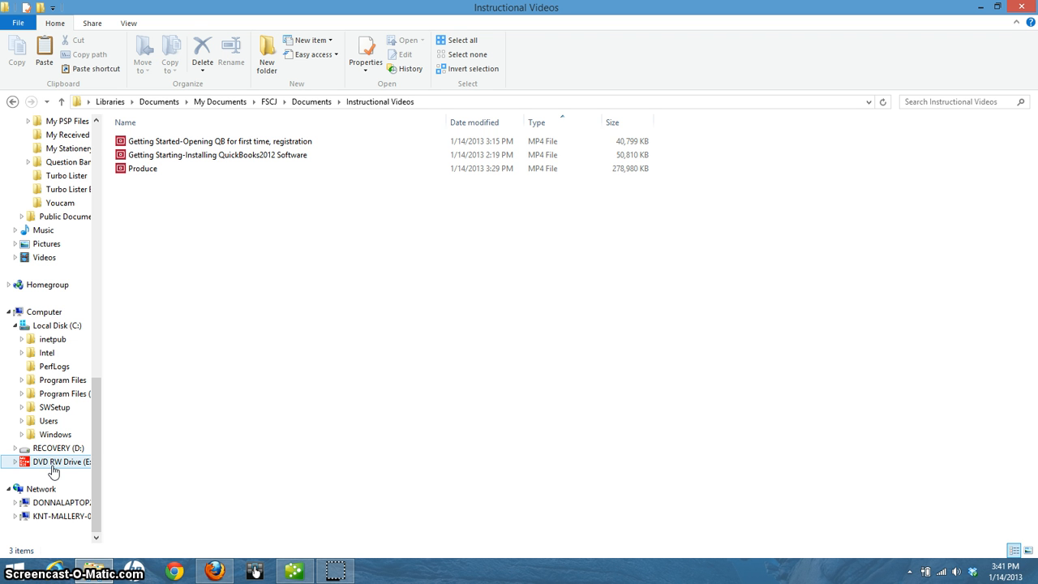
click(53, 463)
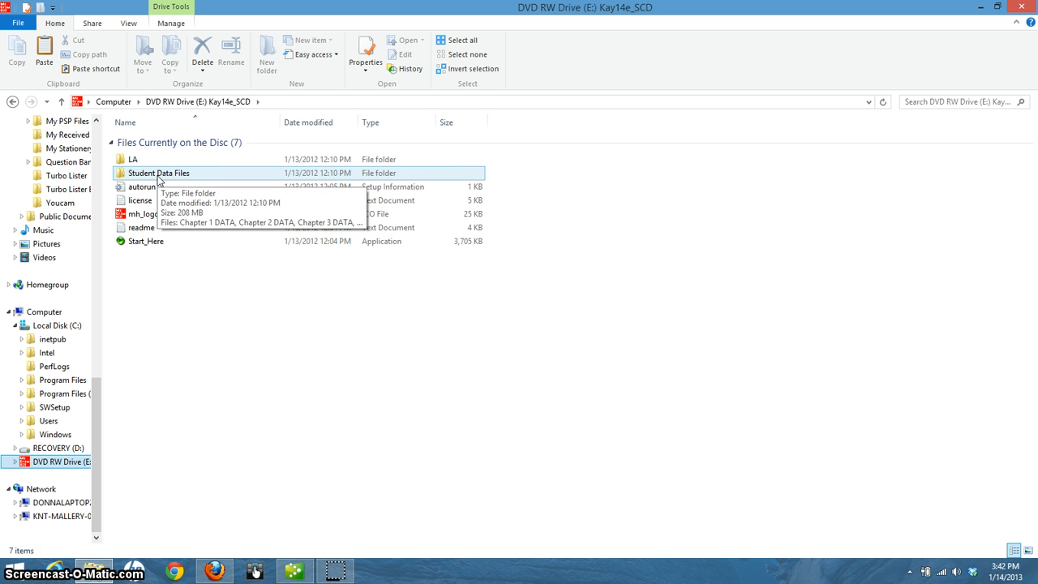
Open the disc's Student Data Files folder and select Chapter 1 DATA
double_click(158, 174)
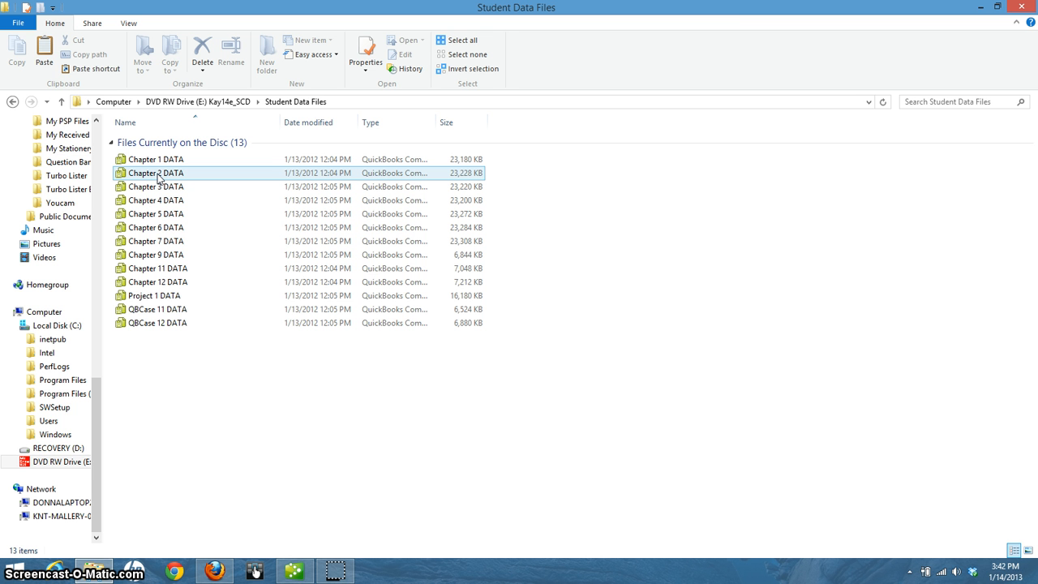
click(156, 161)
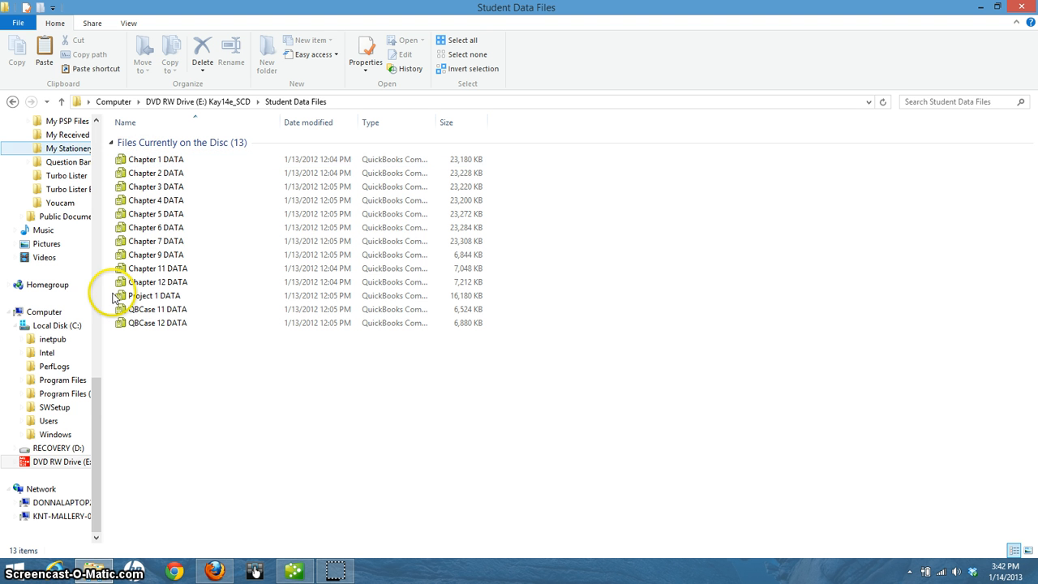
drag(98, 394, 80, 118)
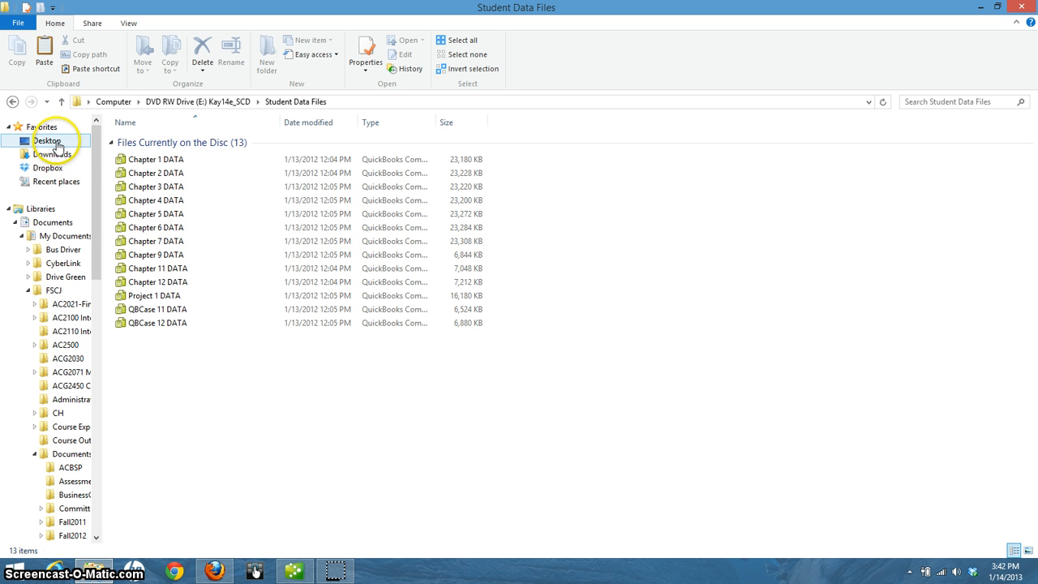
Drag Chapter 1 DATA onto Desktop under Favorites to copy it there
click(63, 141)
click(140, 162)
drag(139, 162, 55, 146)
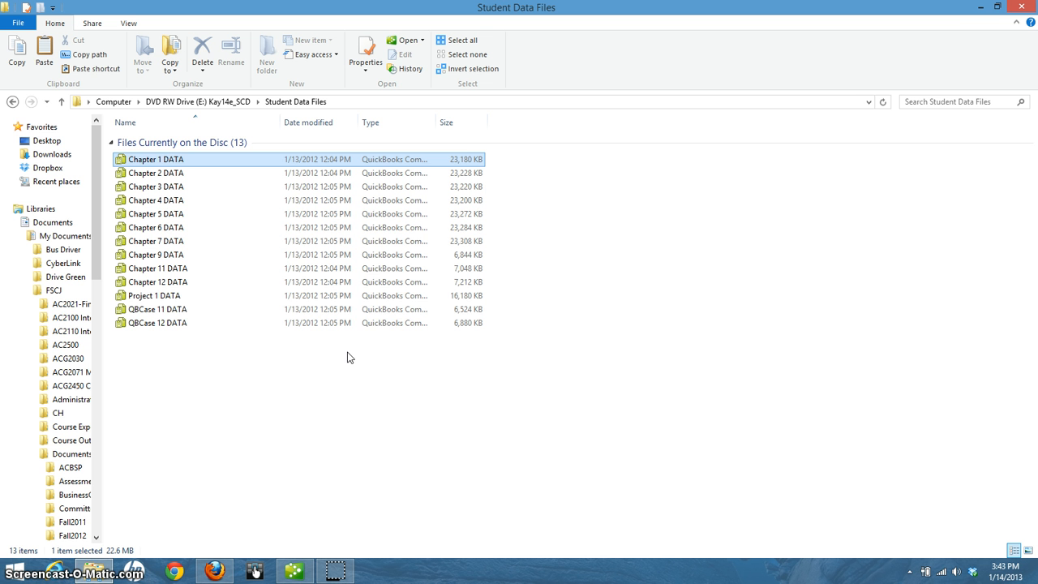
Minimize File Explorer and QuickBooks to bare the desktop, briefly showing then dismissing the charms bar
click(980, 9)
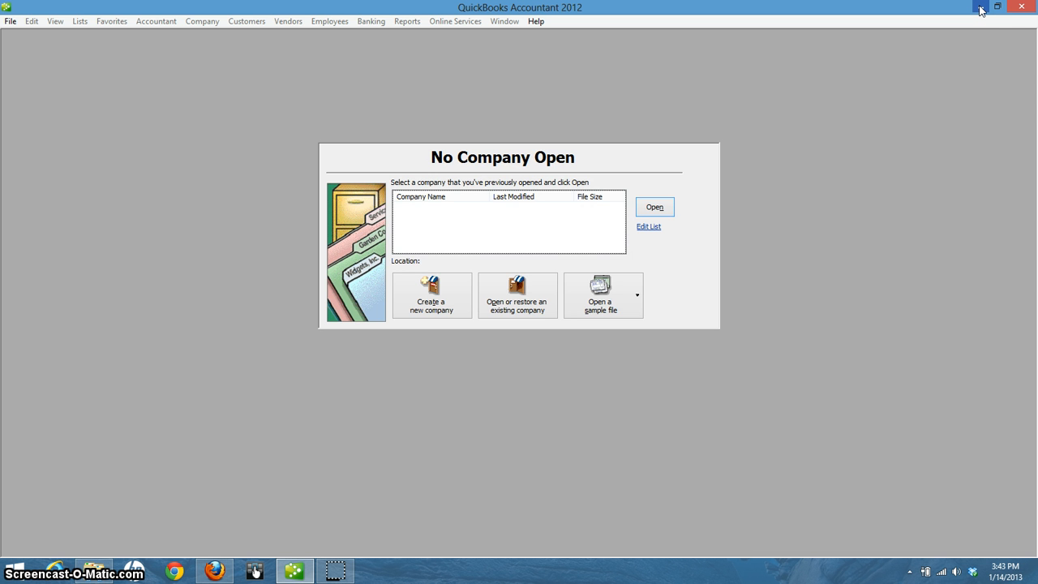
click(979, 9)
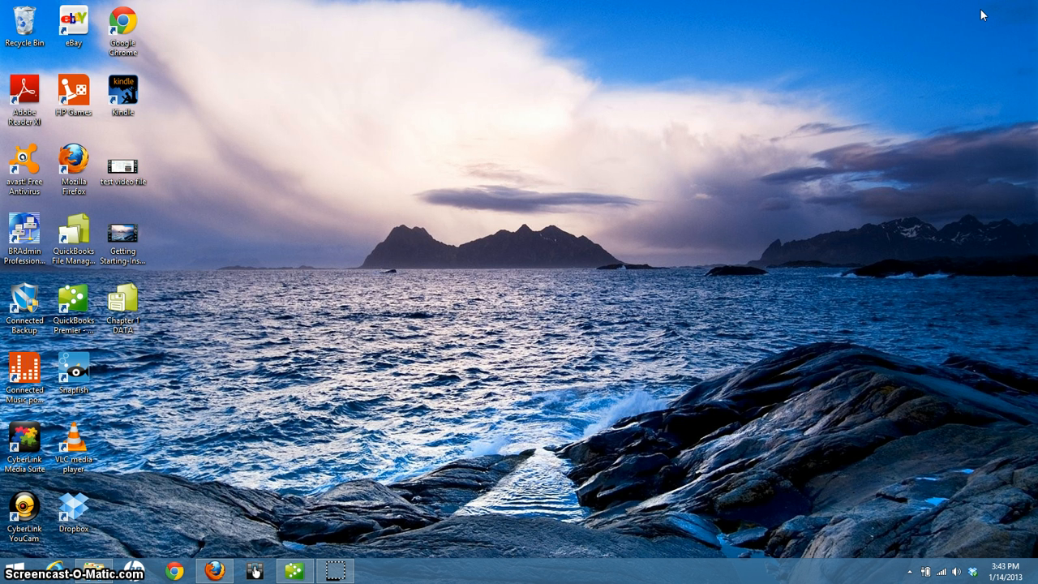
key(super+c)
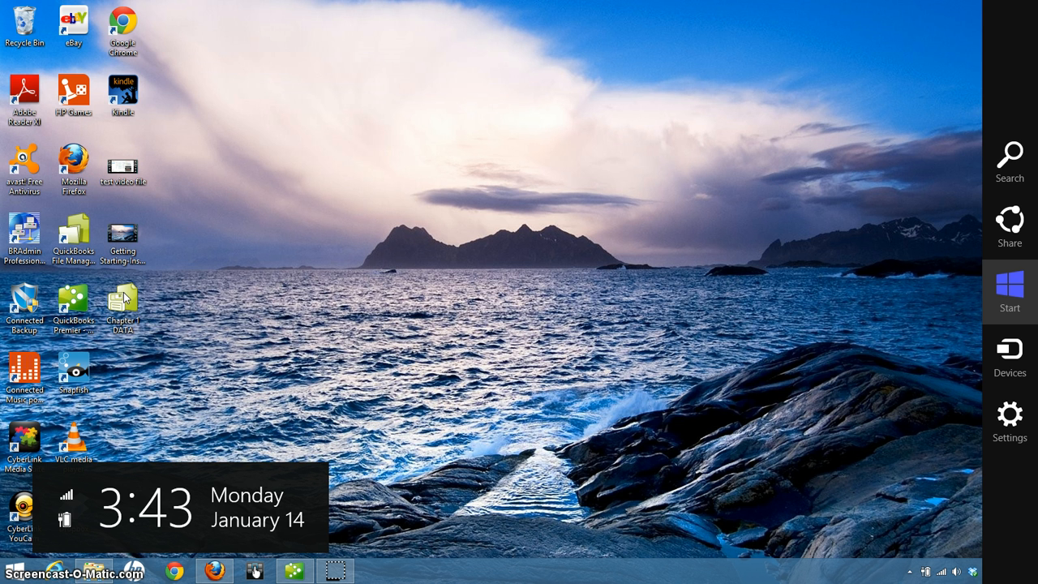
key(super+c)
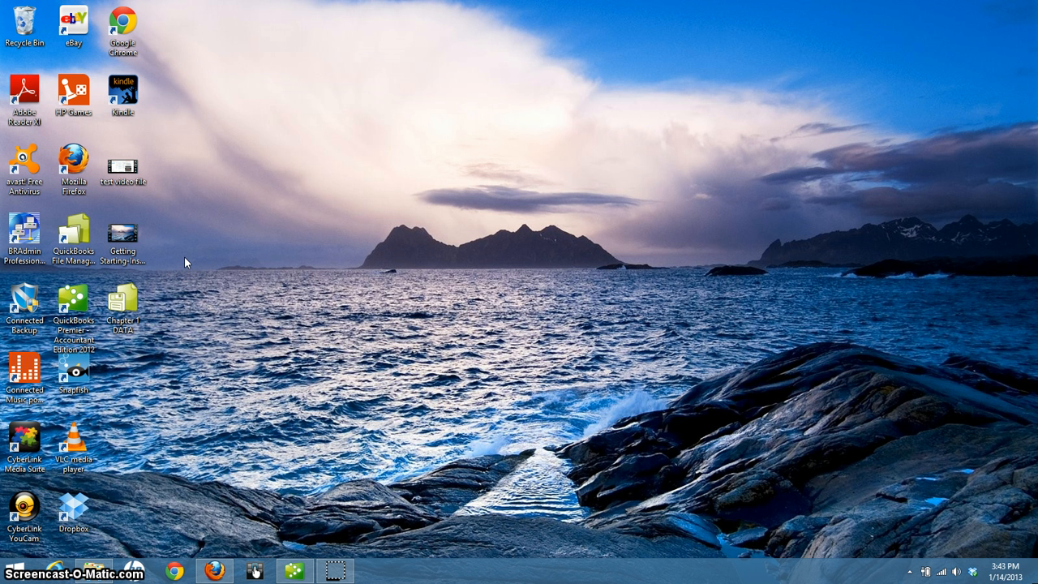
Make a new desktop folder named 'QB DataFiles' and drag the Chapter 1 DATA file into it
right_click(185, 258)
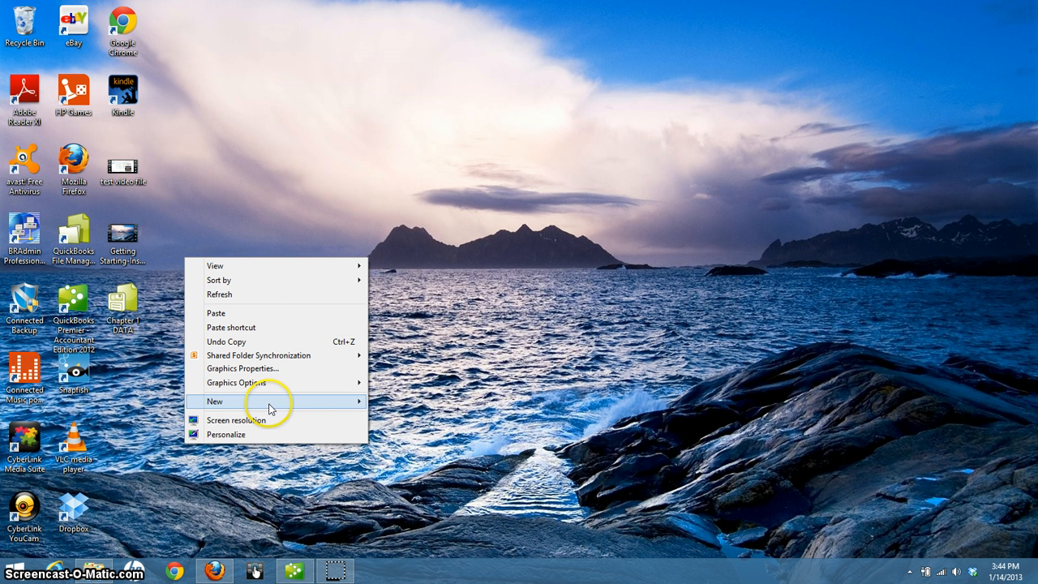
mouse_move(269, 403)
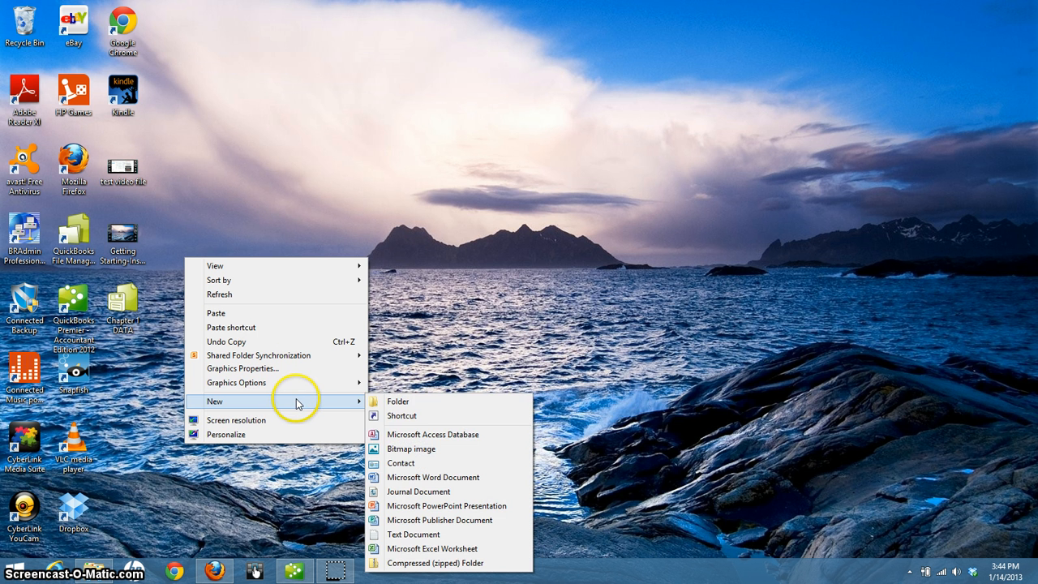
click(390, 401)
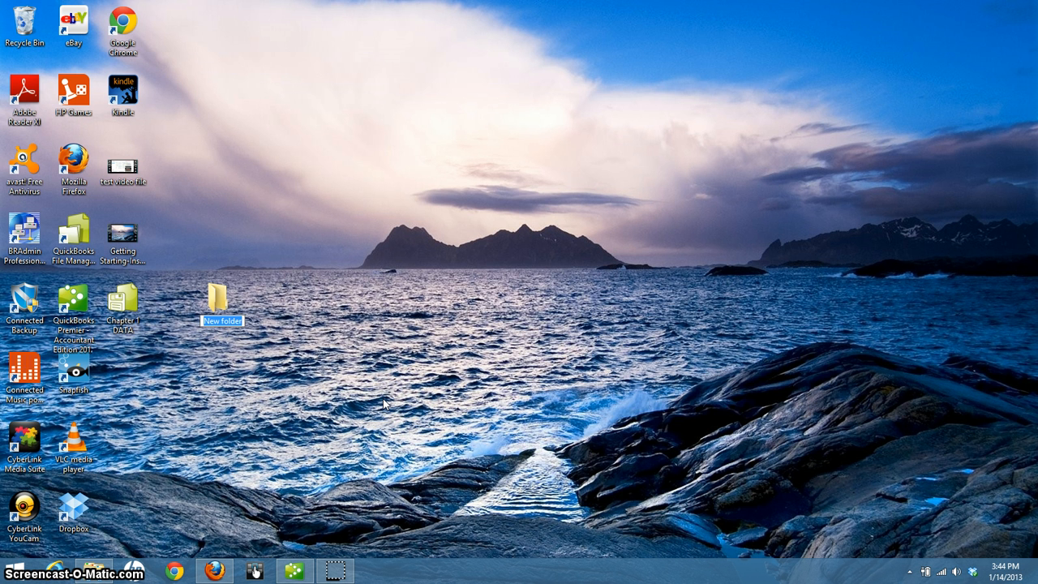
text(QB DataFiles)
click(273, 301)
click(225, 300)
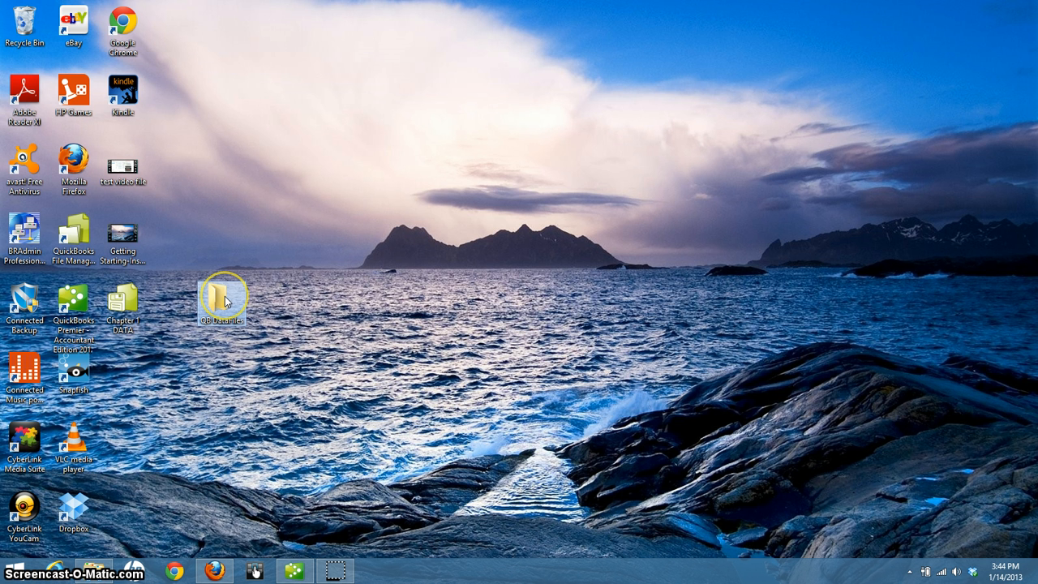
mouse_move(118, 306)
mouse_down()
mouse_move(180, 309)
mouse_move(220, 296)
mouse_move(136, 300)
mouse_up()
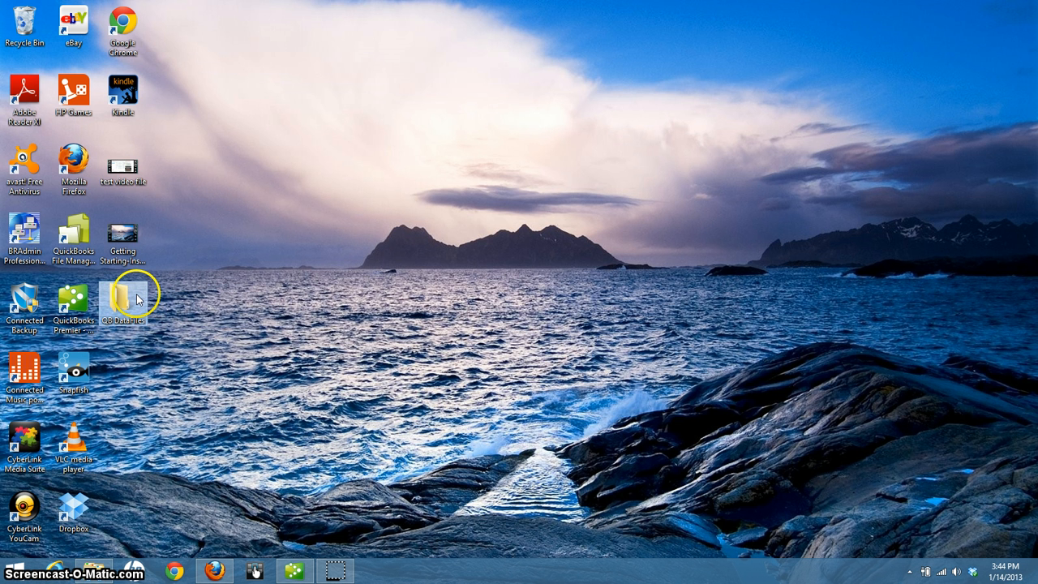
Open QB DataFiles to confirm Chapter 1 DATA is inside, close it, and restore Student Data Files
double_click(121, 300)
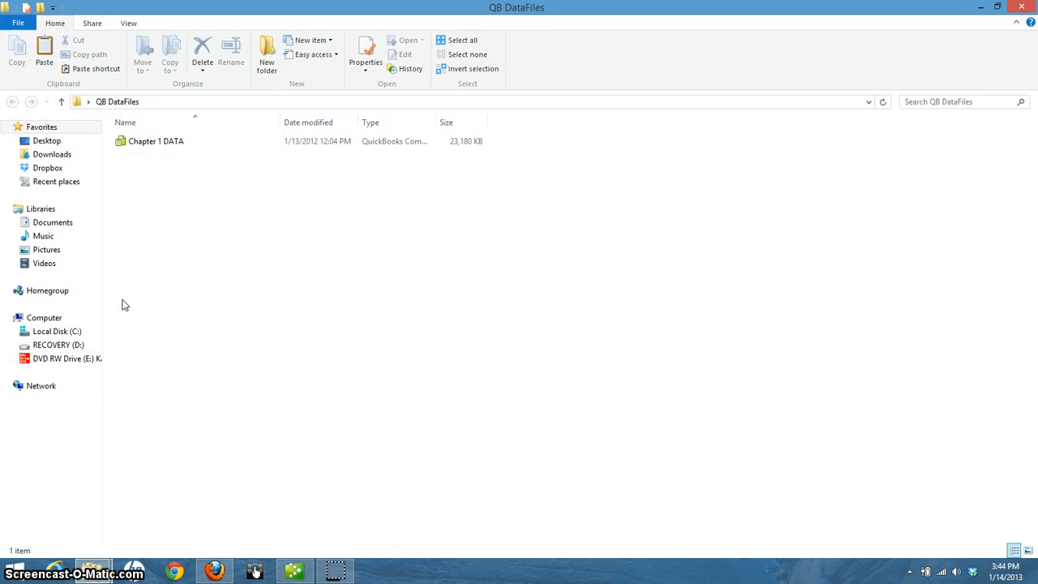
click(1023, 8)
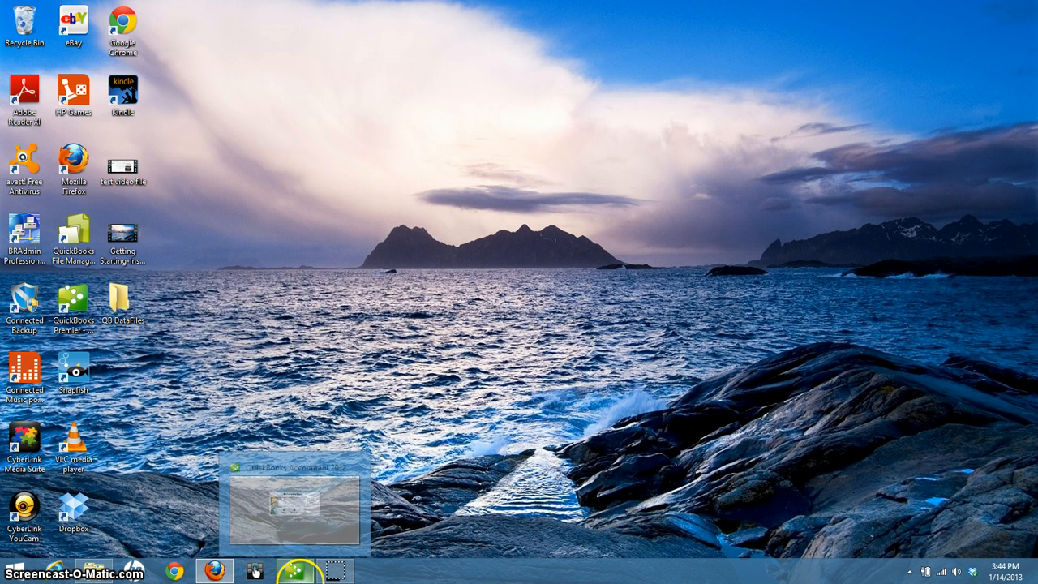
click(91, 572)
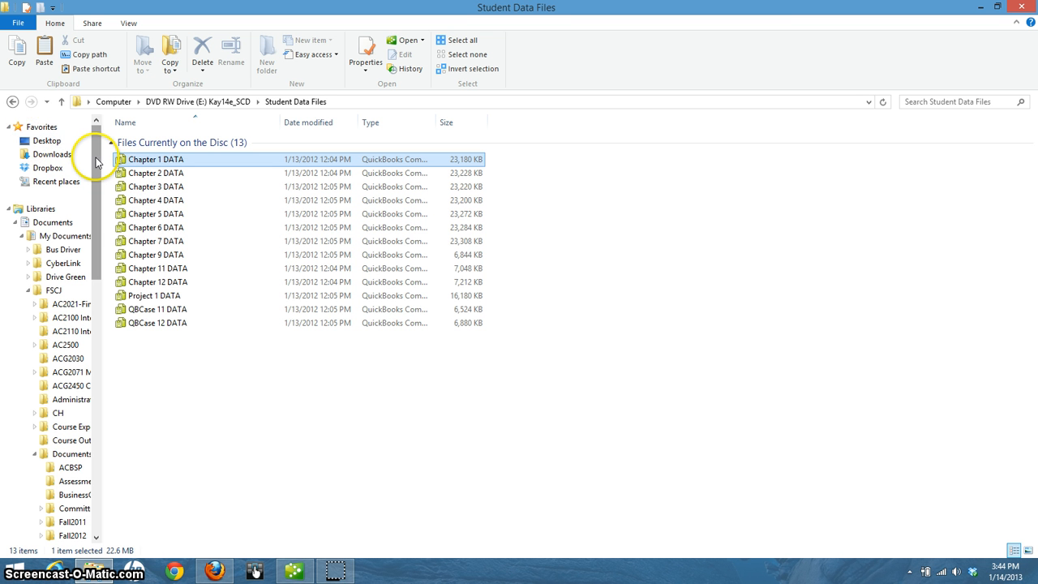
Collapse the My Documents branch and expand Local Disk (C:) > Users in the navigation pane
mouse_move(96, 158)
mouse_down()
mouse_move(95, 175)
mouse_move(93, 142)
mouse_up()
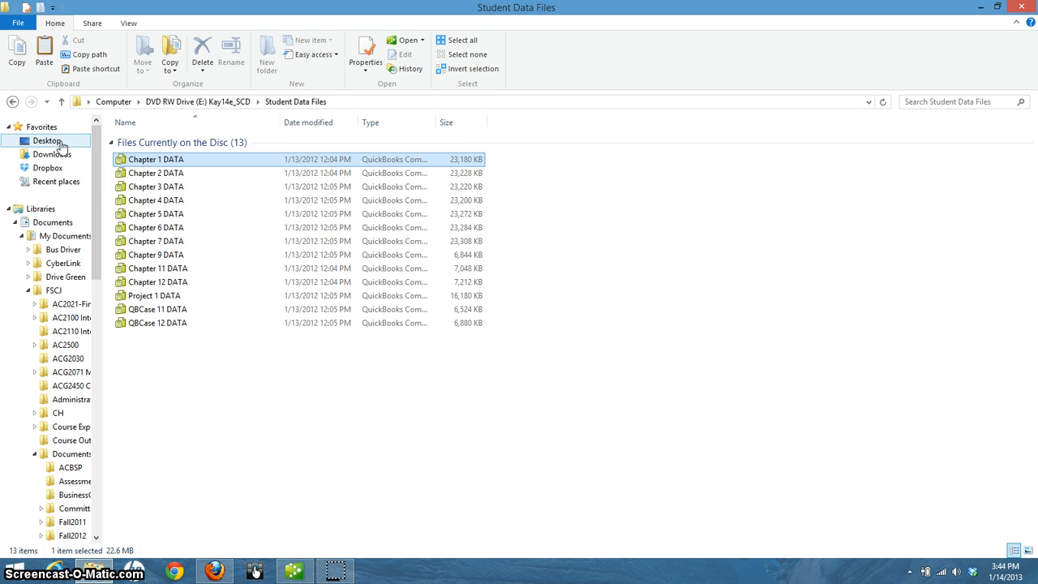
click(22, 236)
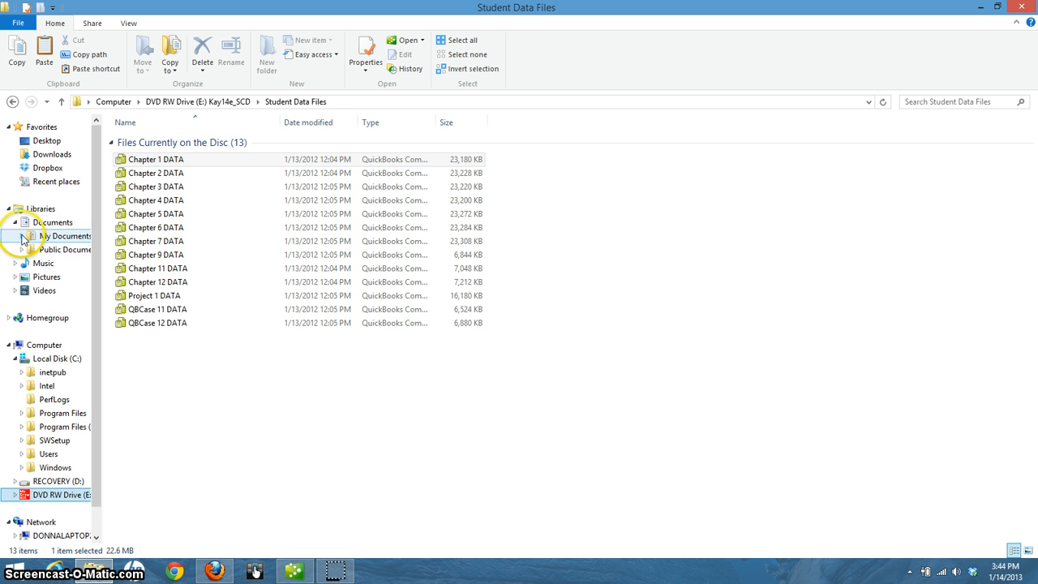
scroll(57, 227, down, 2)
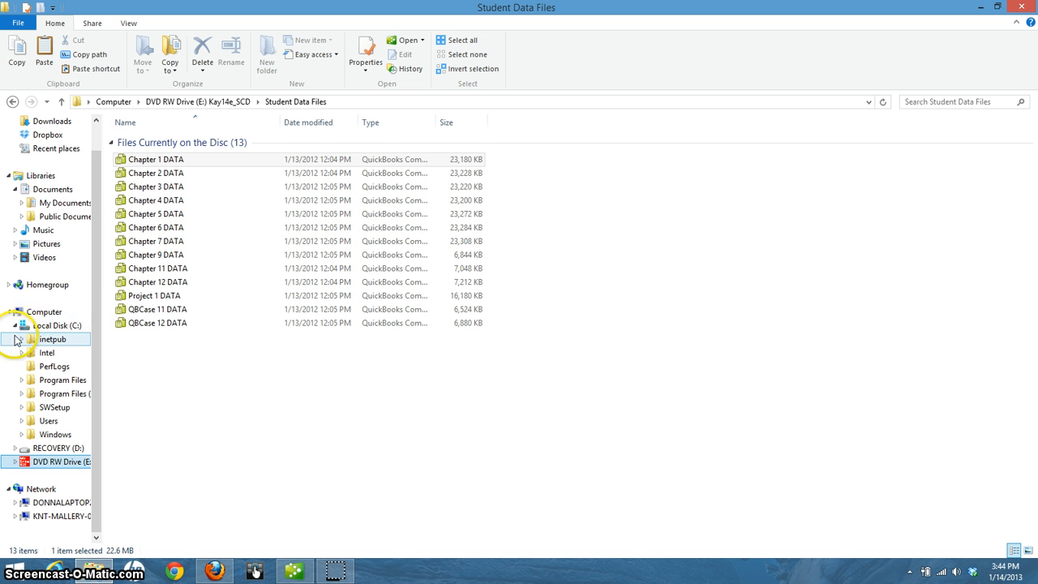
click(26, 421)
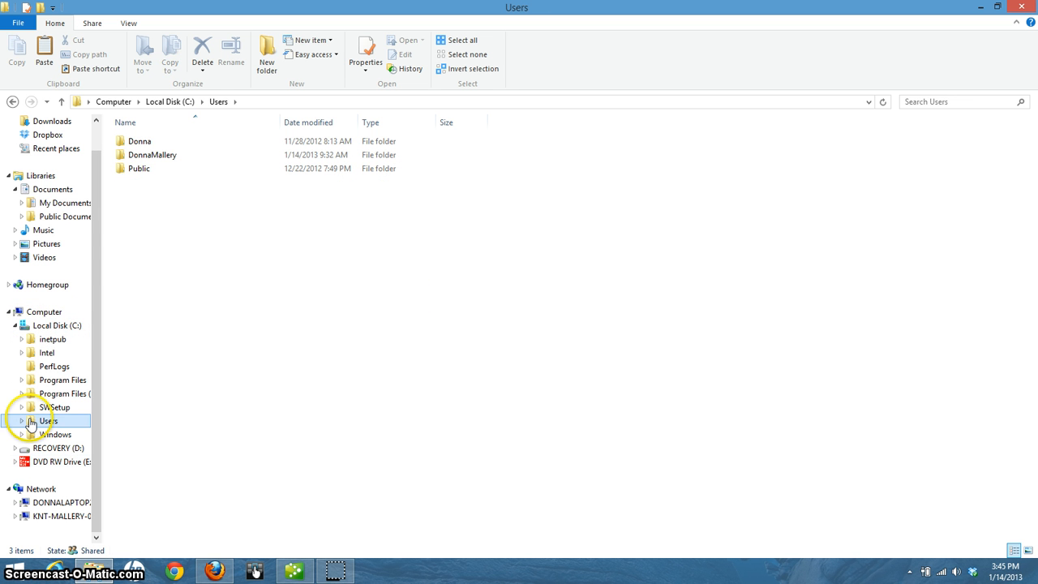
click(21, 421)
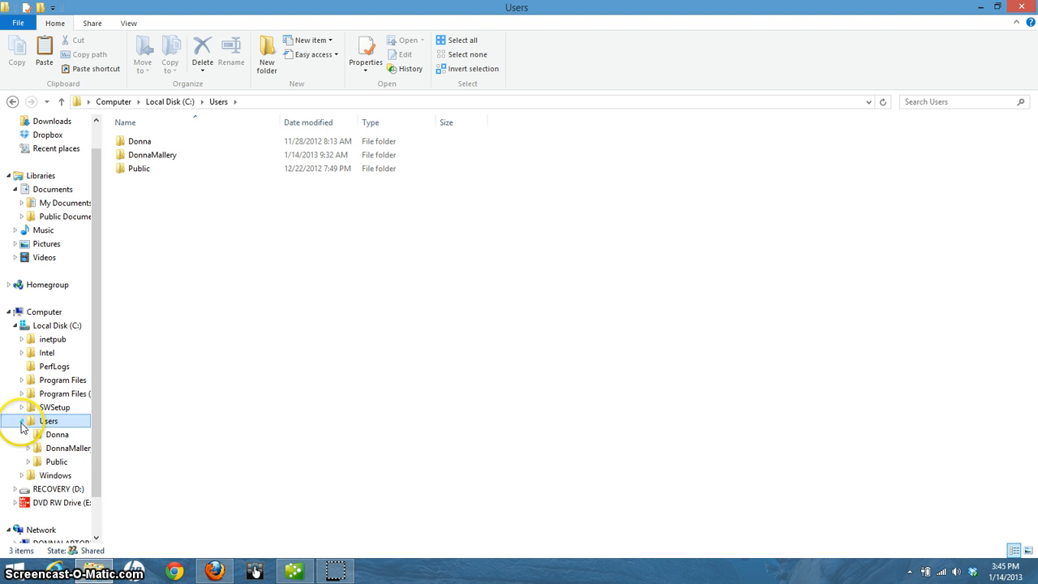
Cancel the permission prompt on another user's folder and open your own profile folder instead
click(51, 435)
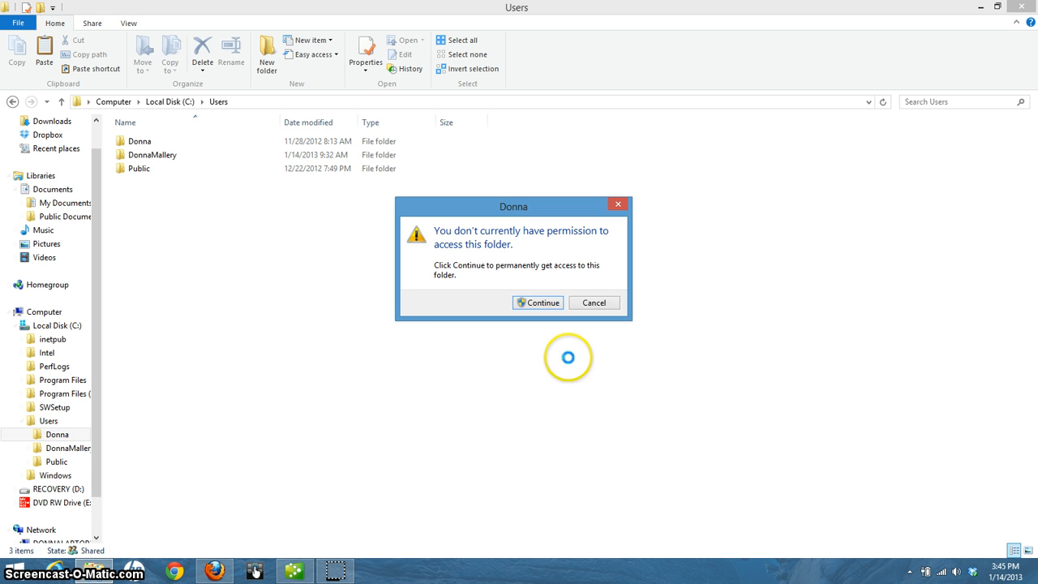
click(600, 304)
click(54, 450)
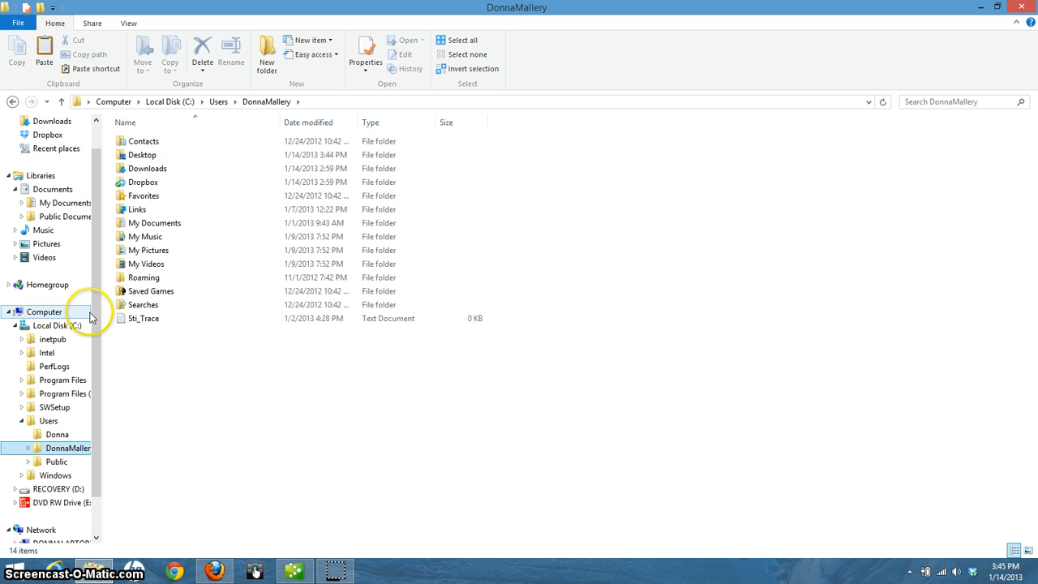
click(142, 159)
drag(142, 158, 58, 452)
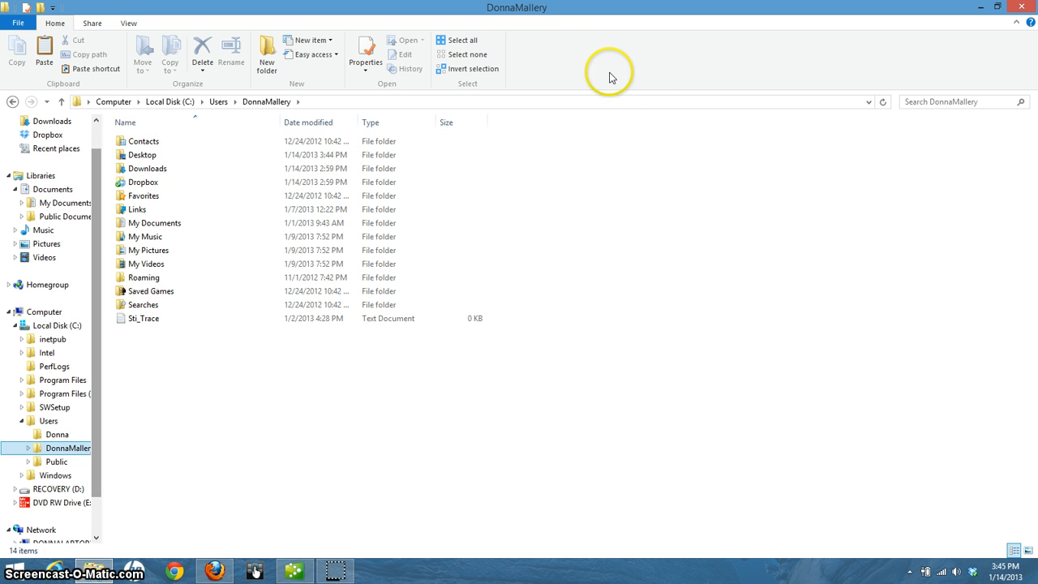
scroll(73, 186, up, 1)
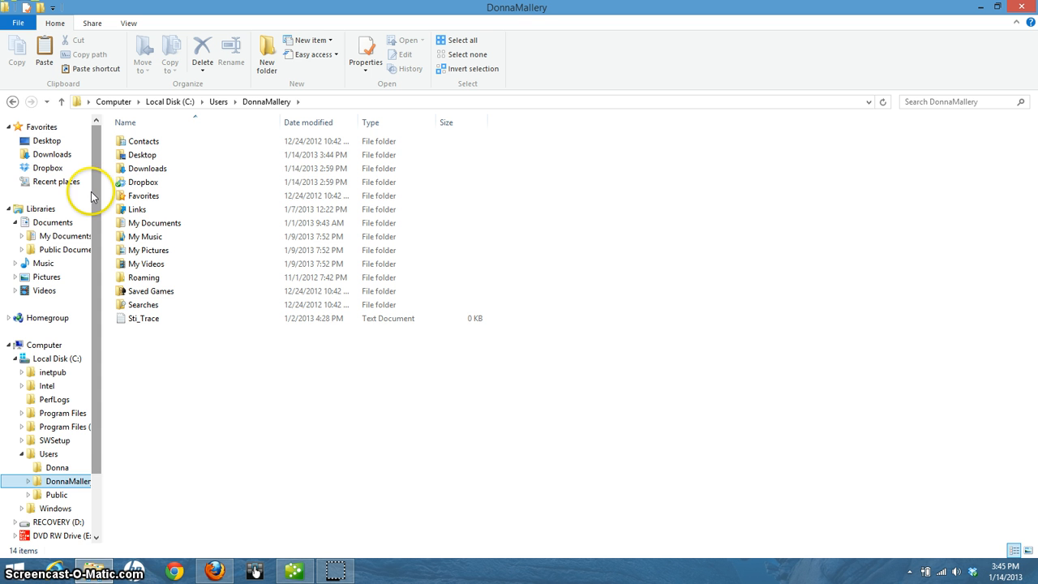
Open the Student Data Files folder on the DVD drive
click(67, 539)
click(141, 176)
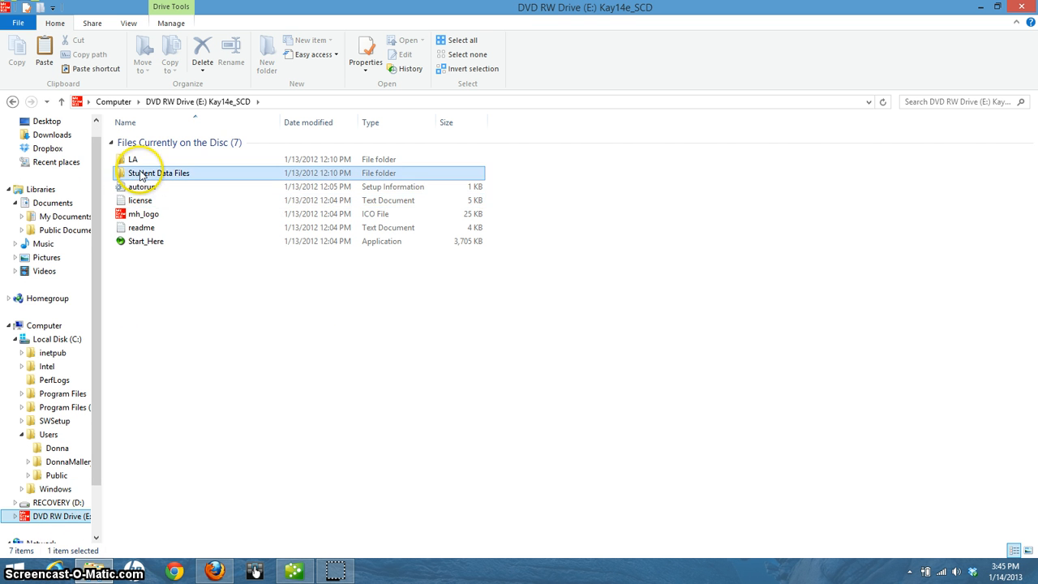
double_click(140, 176)
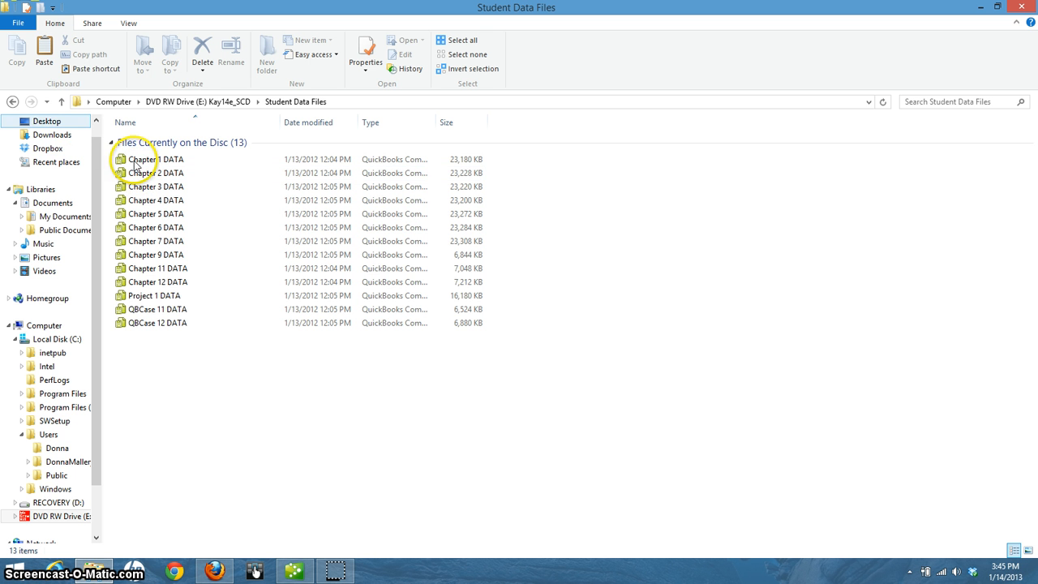
Inspect the Chapter 4, 12, 3, 9 and 6 DATA backups, then return to the DVD drive's root
click(296, 201)
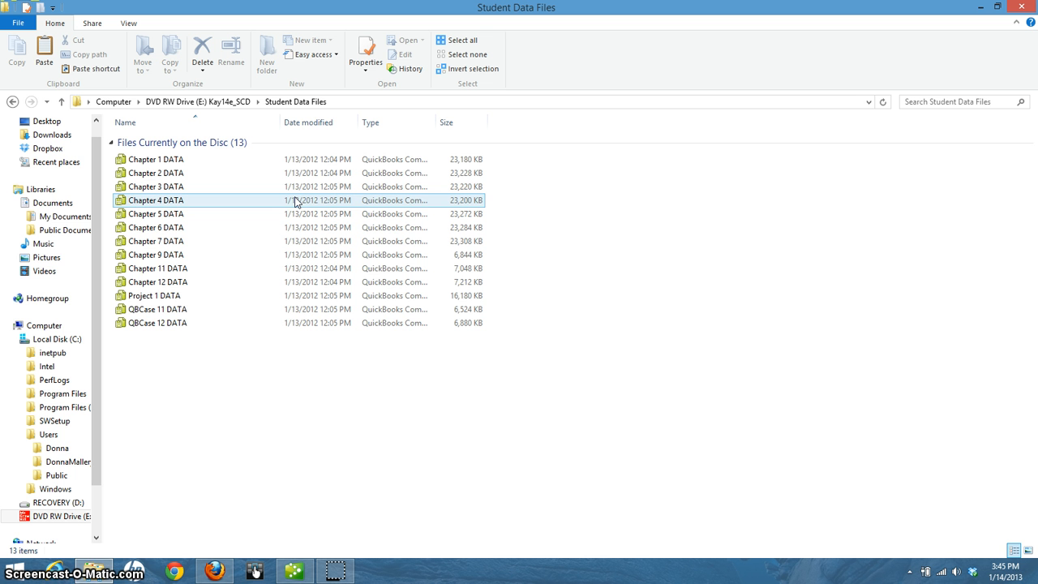
click(482, 334)
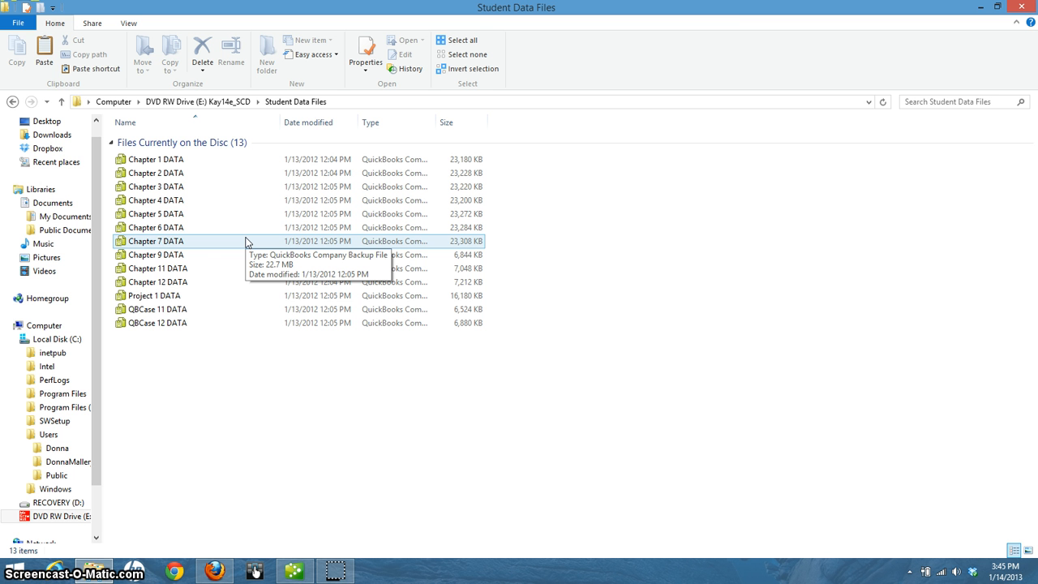
click(233, 202)
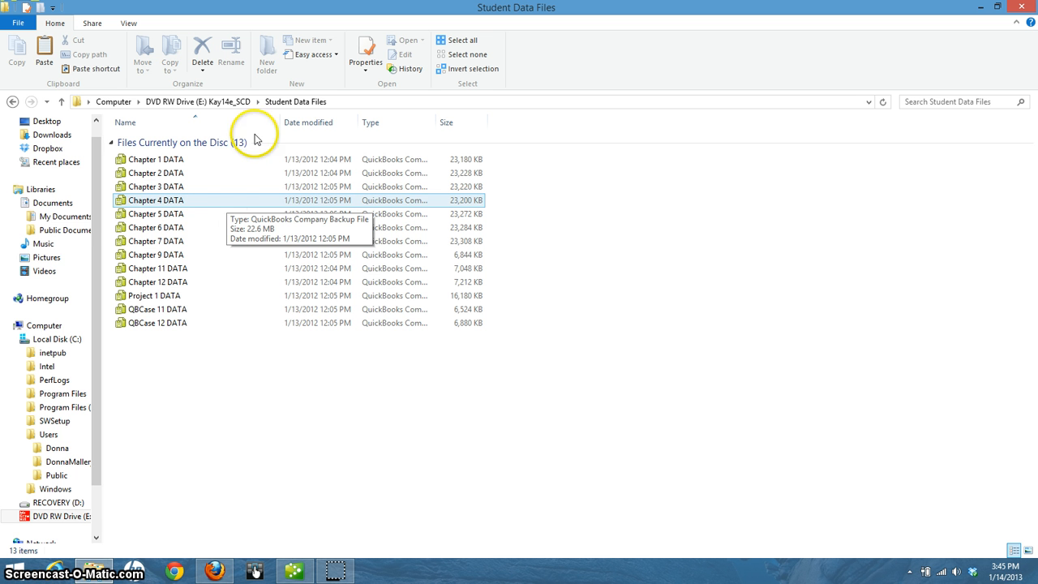
click(201, 283)
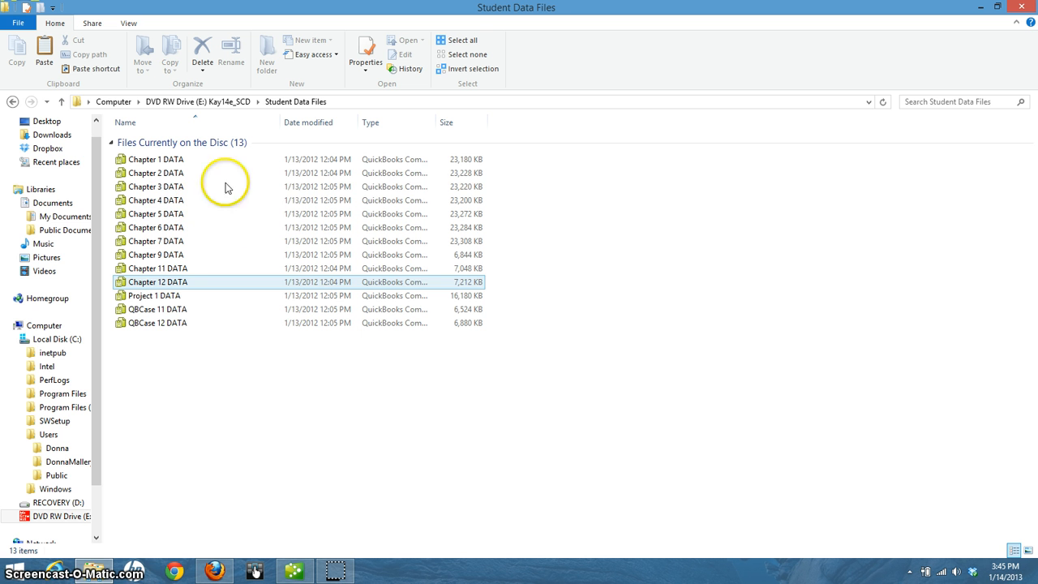
click(247, 187)
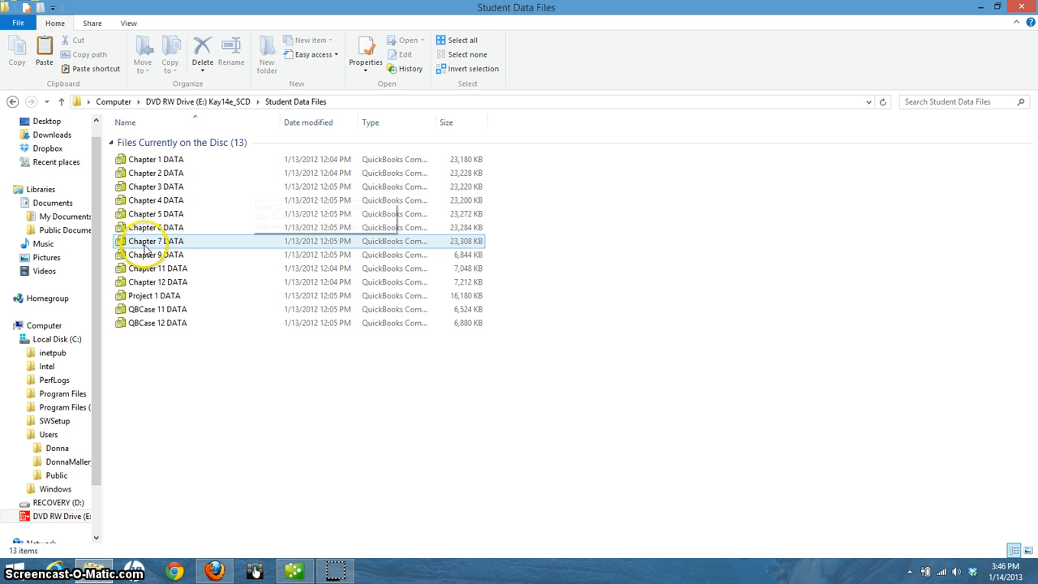
click(169, 256)
click(250, 227)
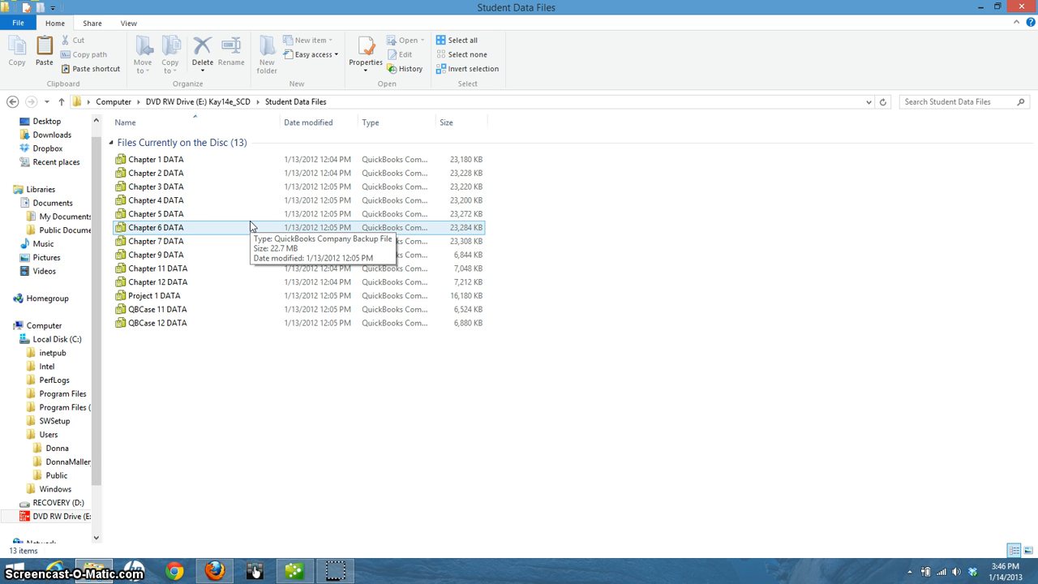
click(209, 258)
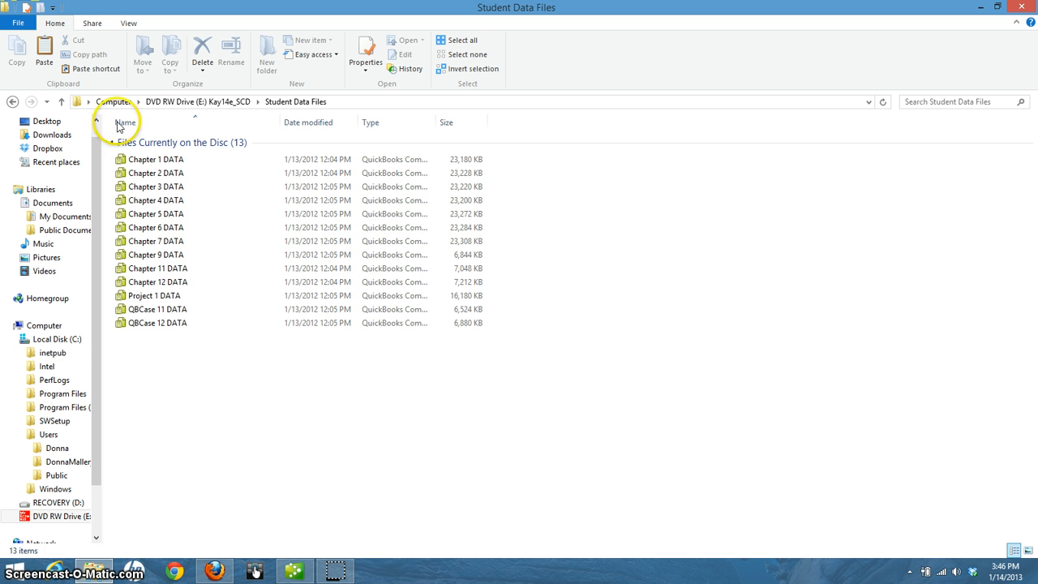
click(29, 520)
click(207, 302)
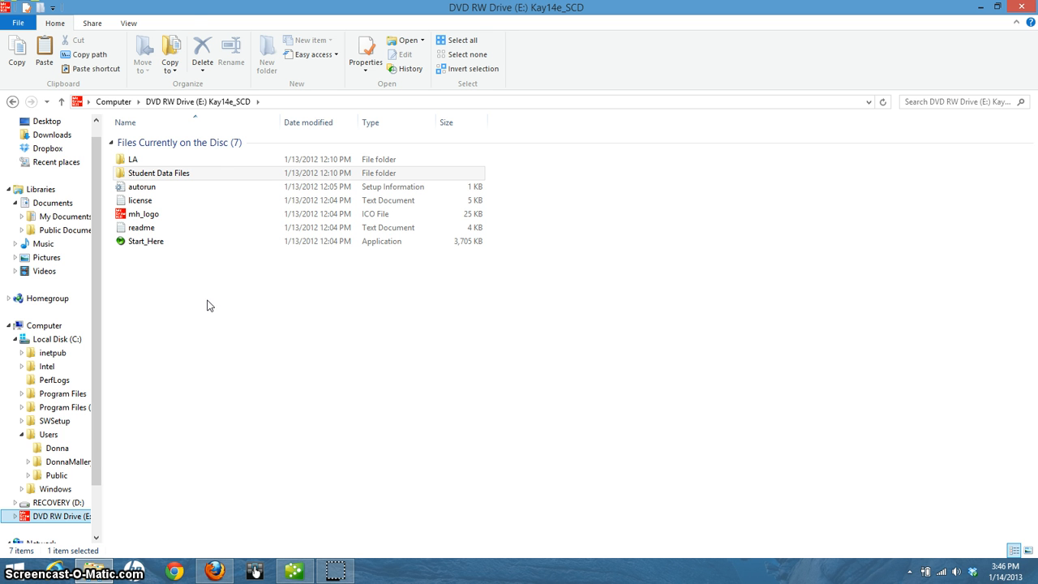
Launch Start_Here from the disc, accept its licence agreement, and open the start page in Firefox
double_click(160, 246)
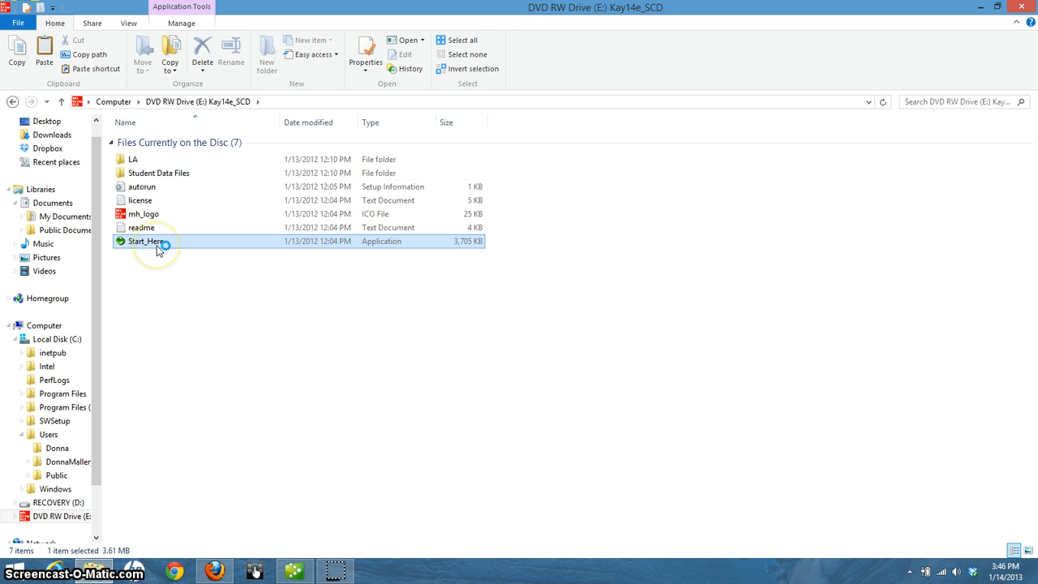
click(248, 352)
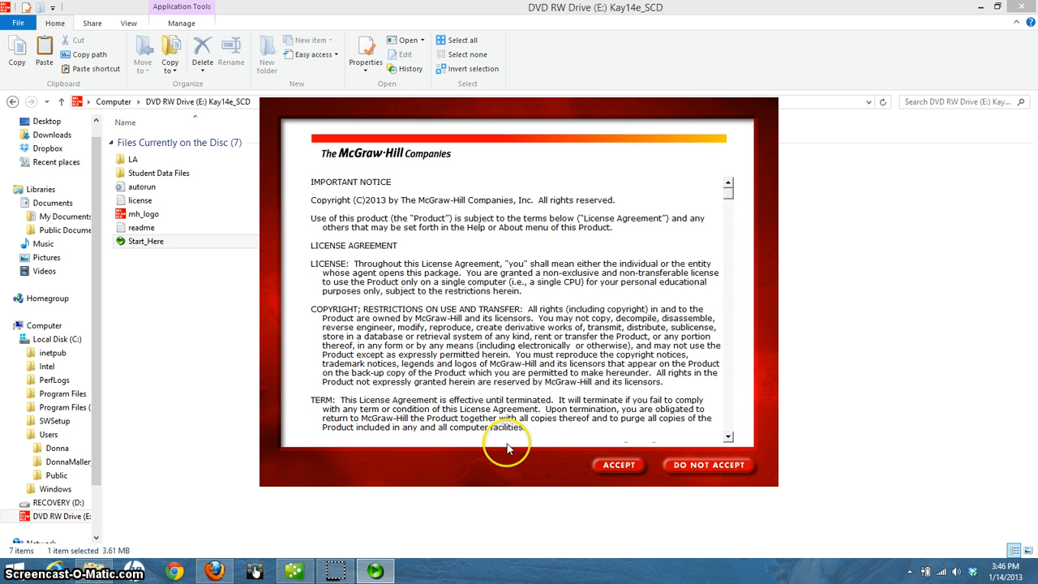
click(612, 466)
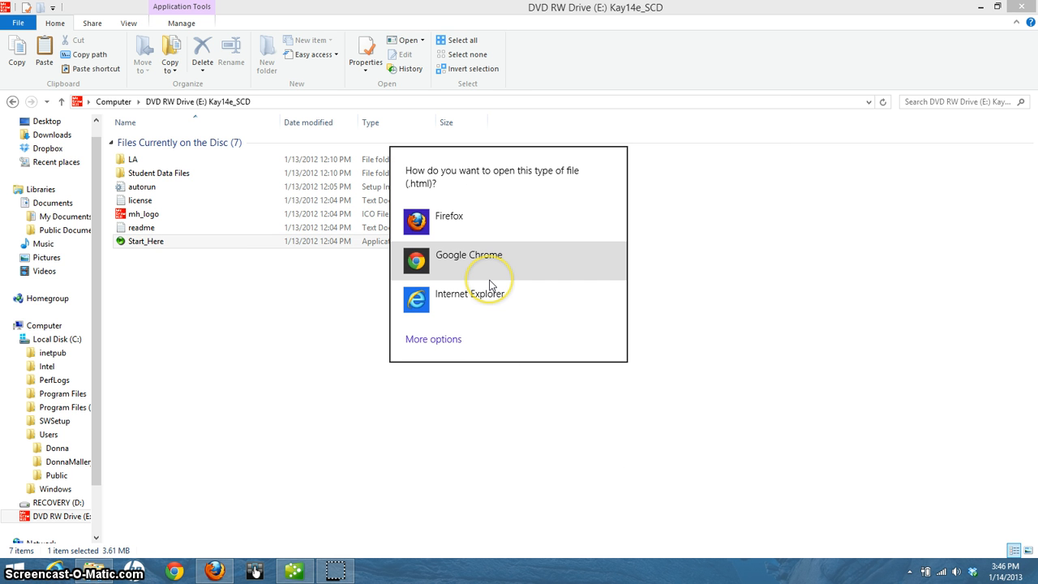
click(458, 239)
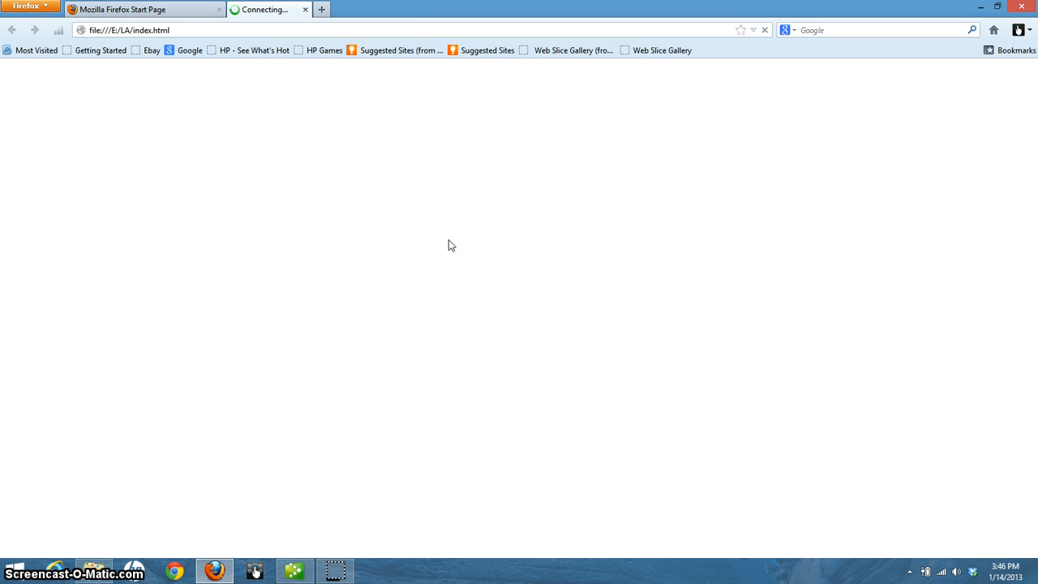
Go to the Student Data Files page via the CD start page's left menu
click(463, 340)
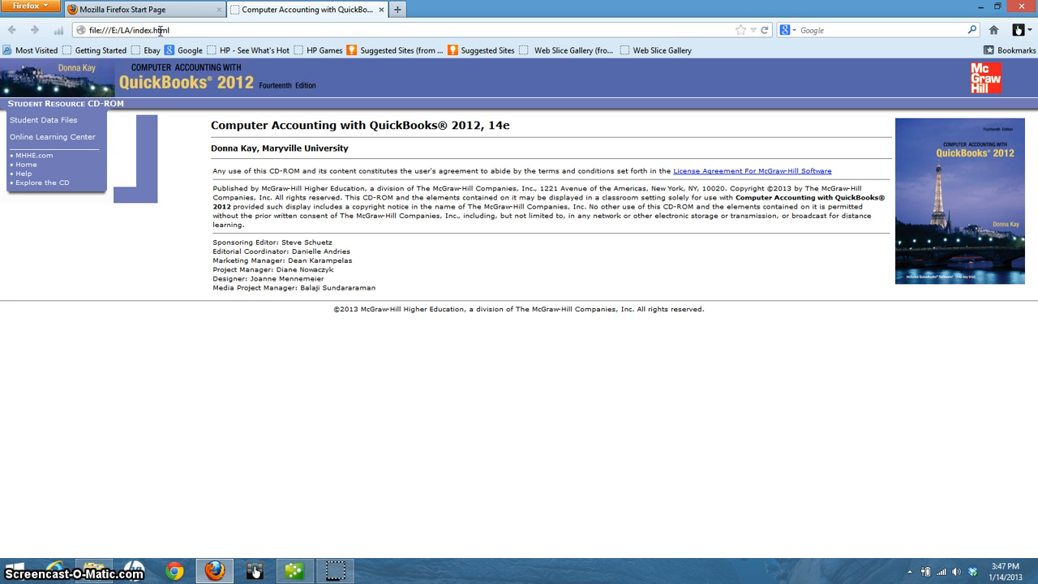
click(44, 121)
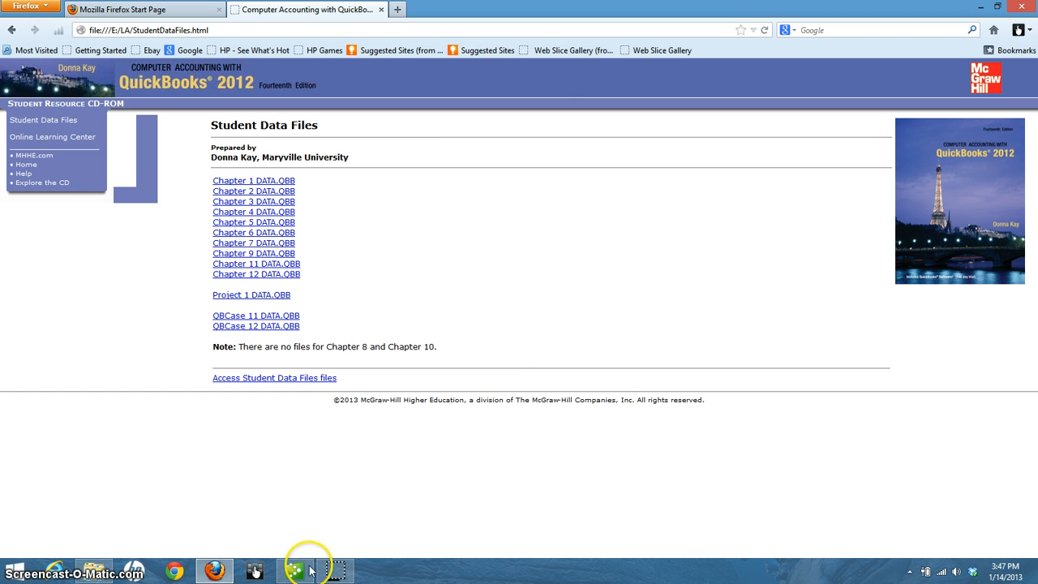
Switch from Firefox back to QuickBooks Accountant 2012 using its taskbar button
click(293, 570)
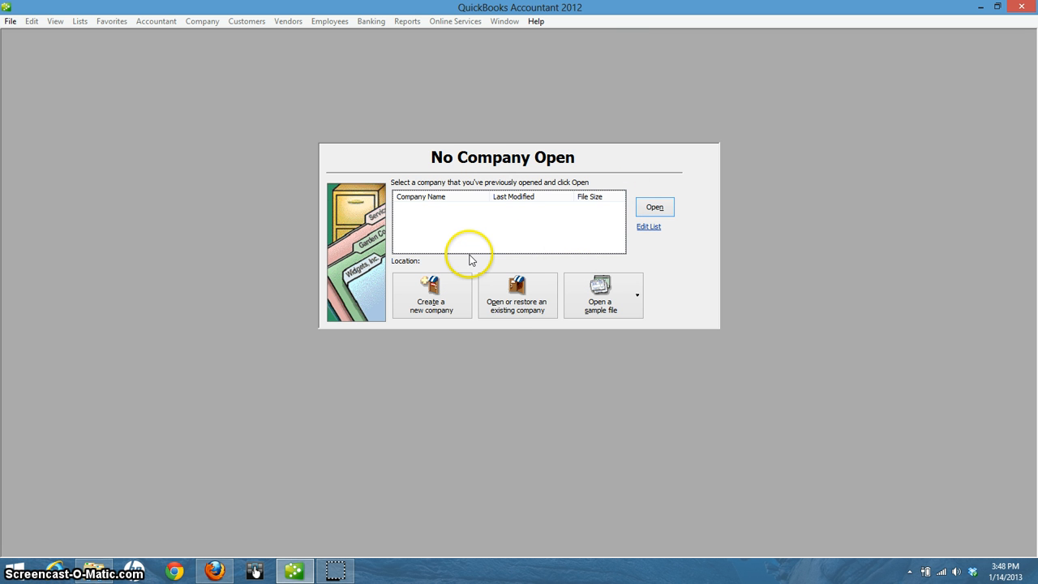
Start opening an existing company, dismiss the days-left warning, and choose Restore a backup copy
click(508, 307)
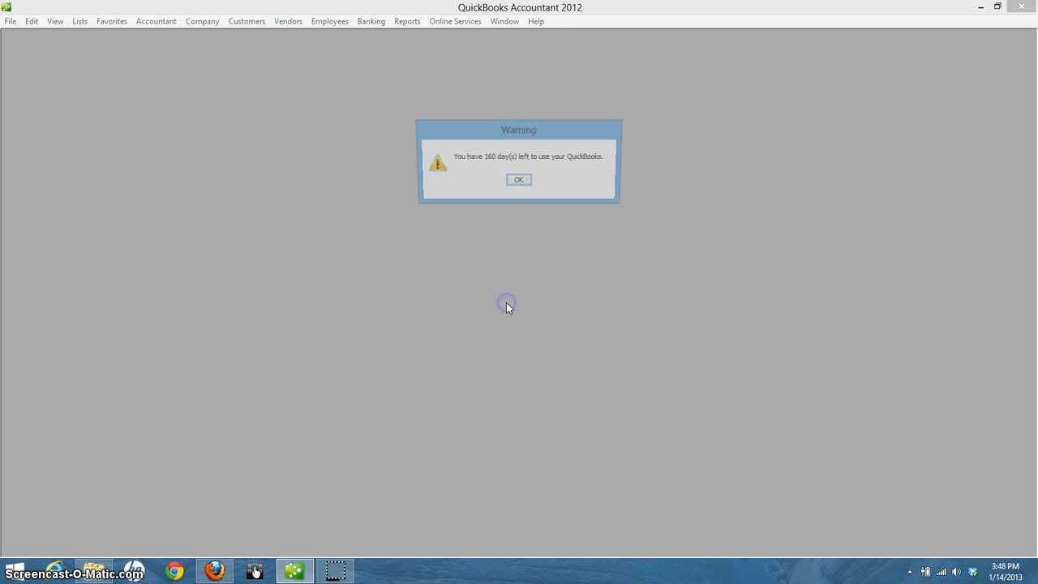
click(518, 182)
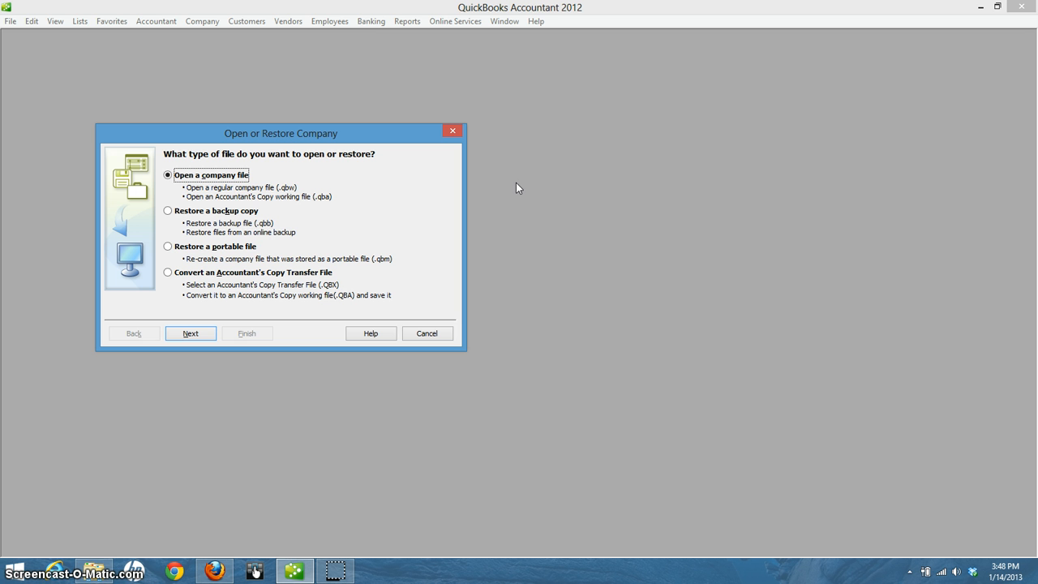
click(396, 203)
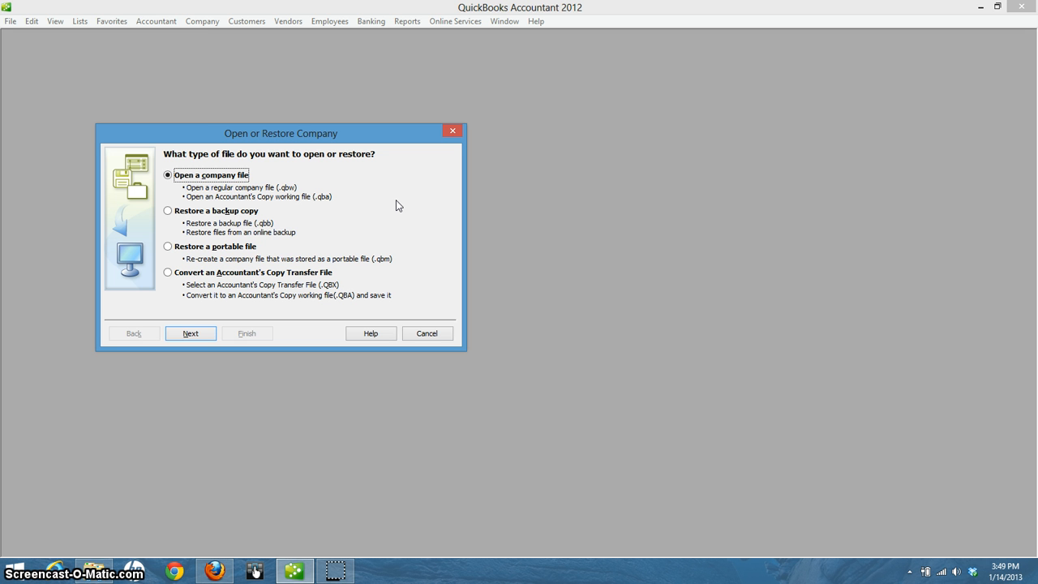
click(168, 213)
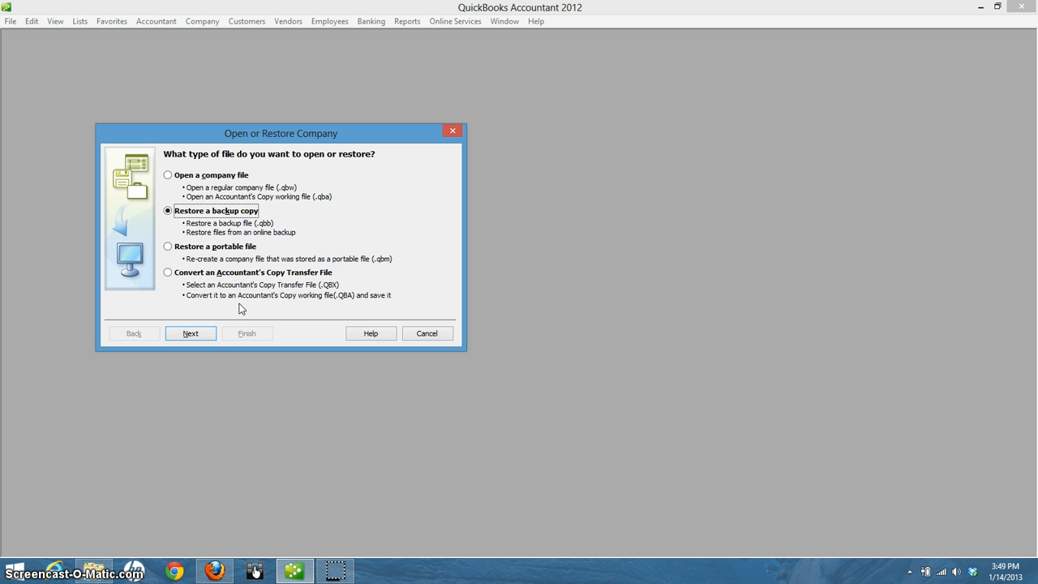
Keep Local backup as the backup location and advance to the Open Backup Copy browser
click(193, 336)
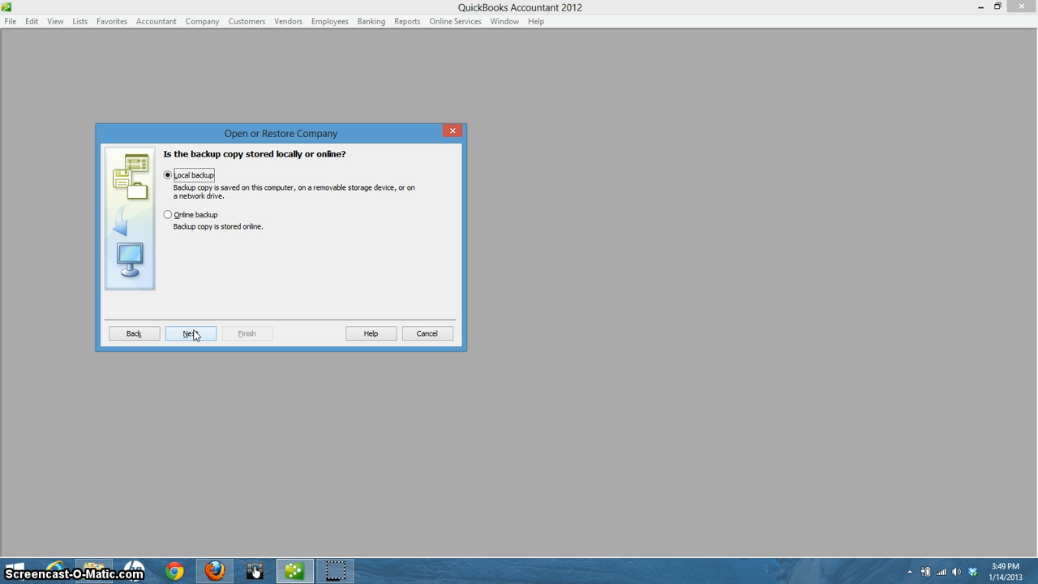
click(261, 230)
click(283, 274)
click(192, 335)
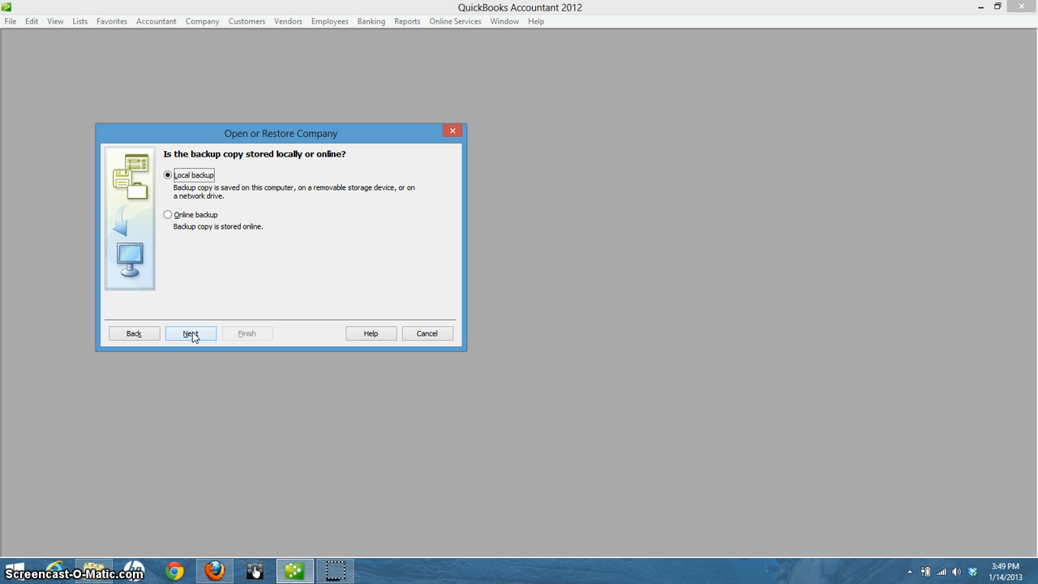
click(192, 334)
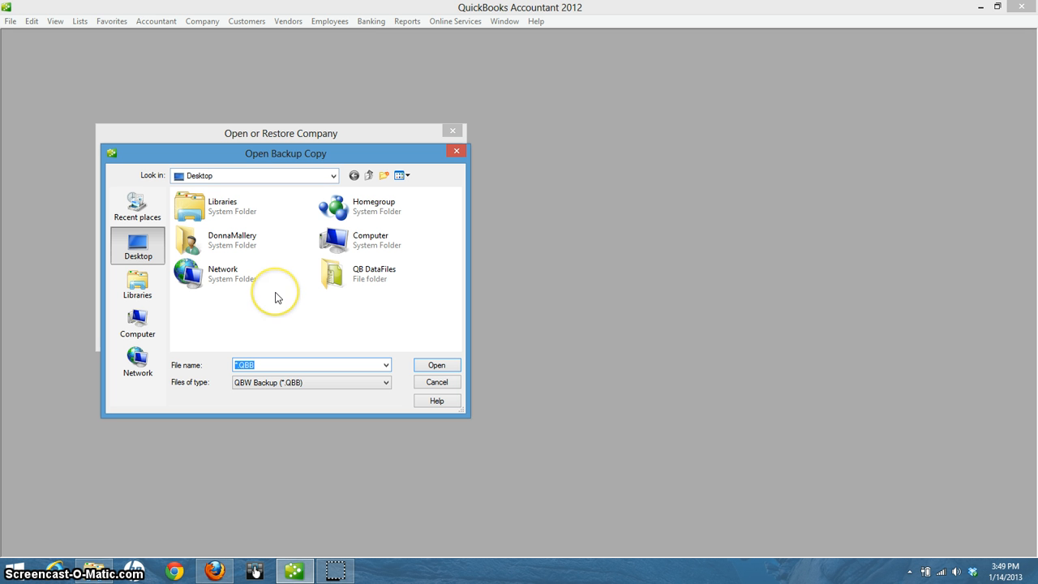
Open the Chapter 1 DATA backup from the desktop QB DataFiles folder for restoring
double_click(363, 279)
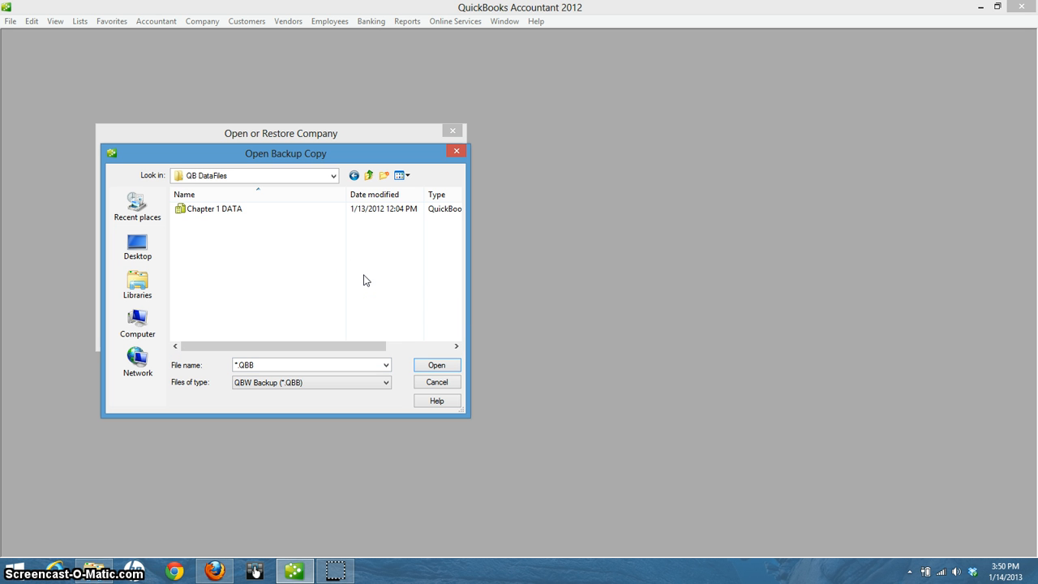
click(195, 210)
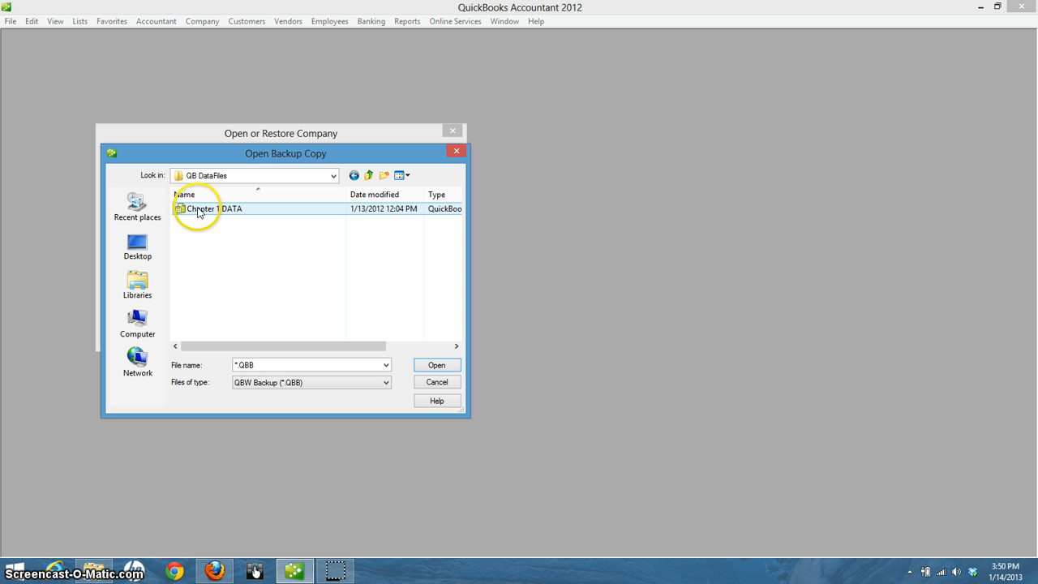
click(436, 366)
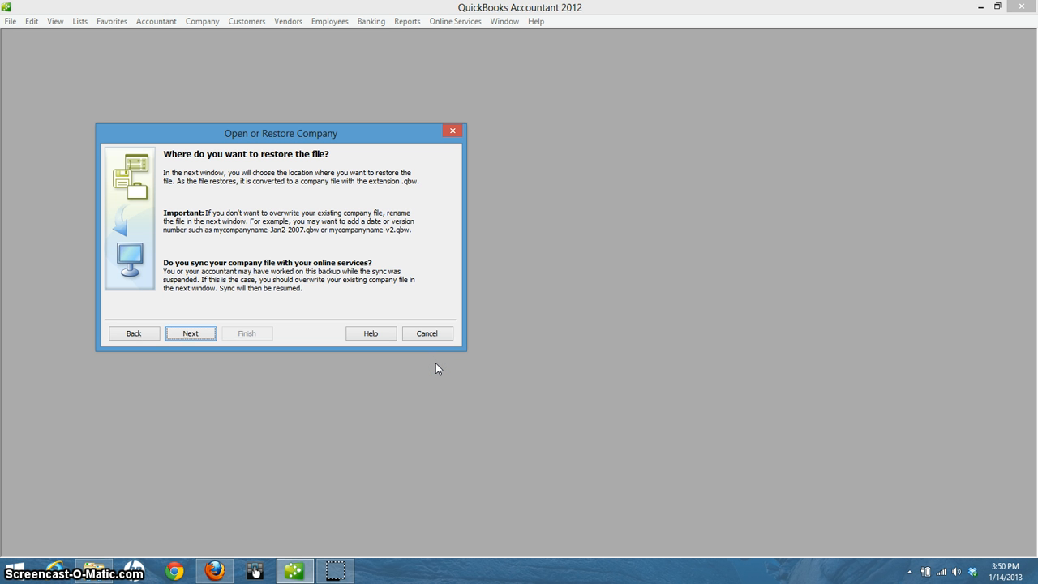